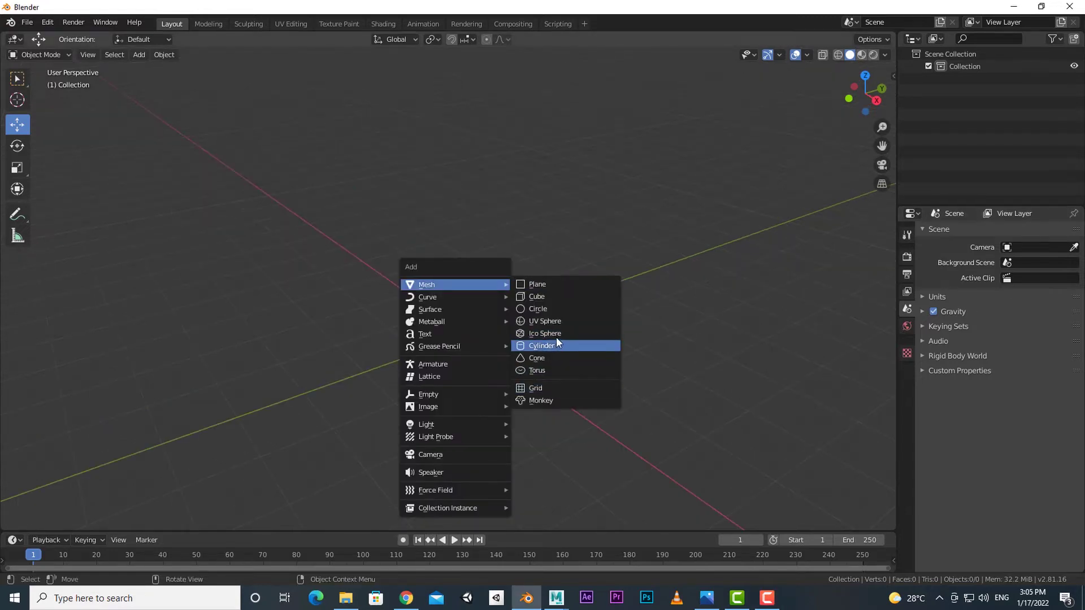
# Add a UV sphere and a cone, tilting the cone into the sphere's top
pyautogui.click(549, 322)
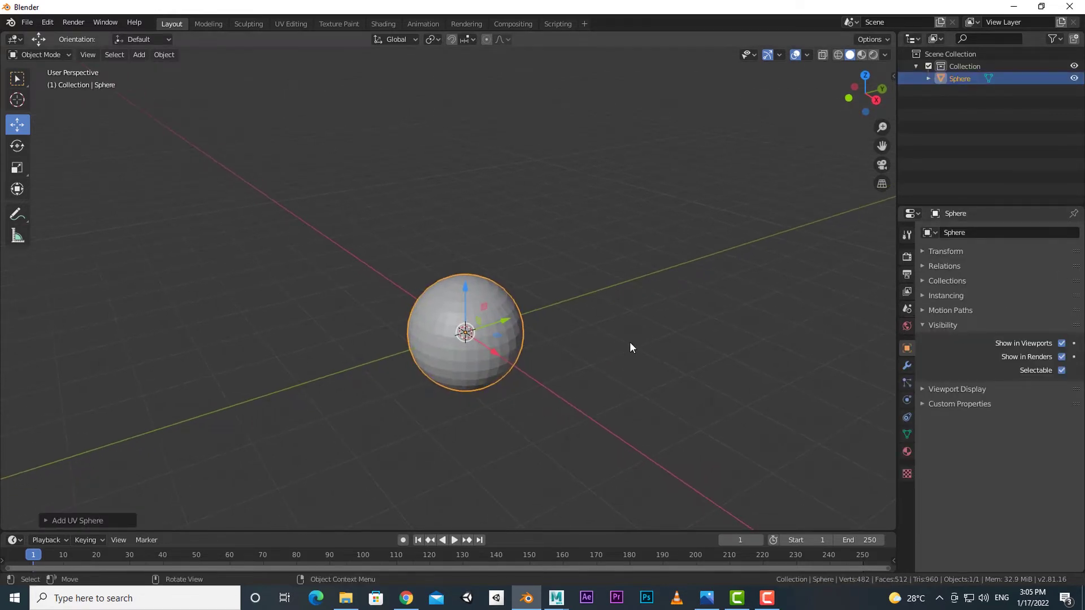
pyautogui.moveTo(566, 408); pyautogui.dragTo(558, 374, button='middle')
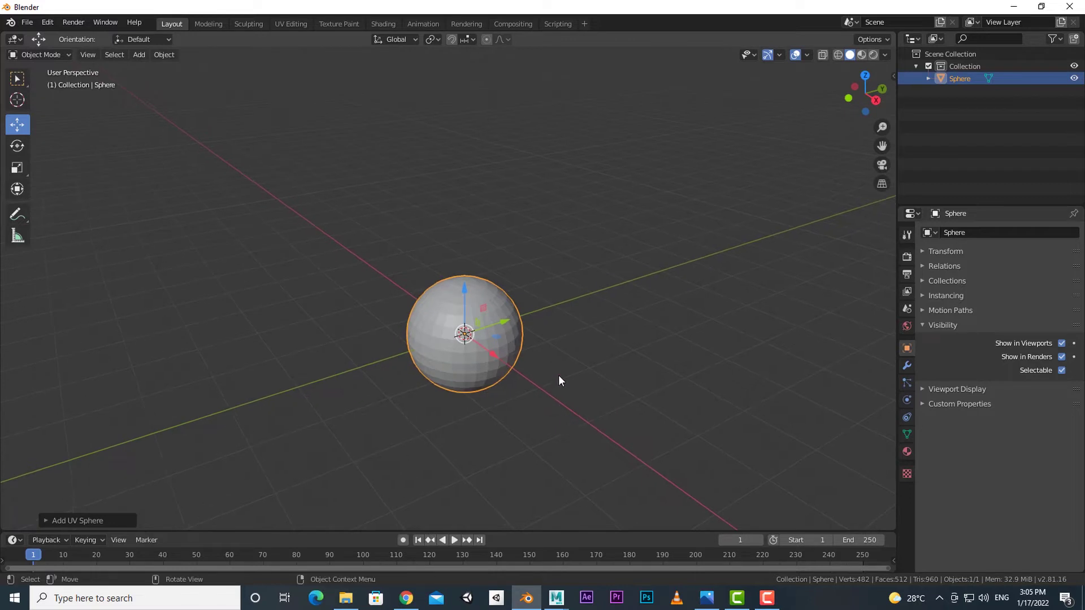
pyautogui.hotkey('shift', 'a')
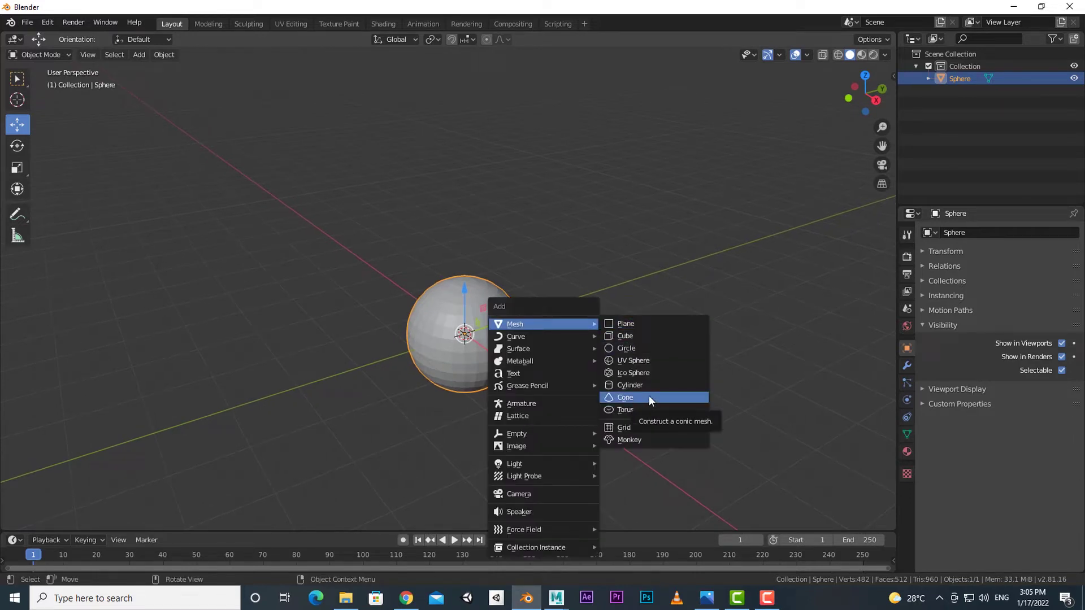
pyautogui.click(647, 398)
pyautogui.moveTo(592, 364); pyautogui.dragTo(473, 290, button='middle')
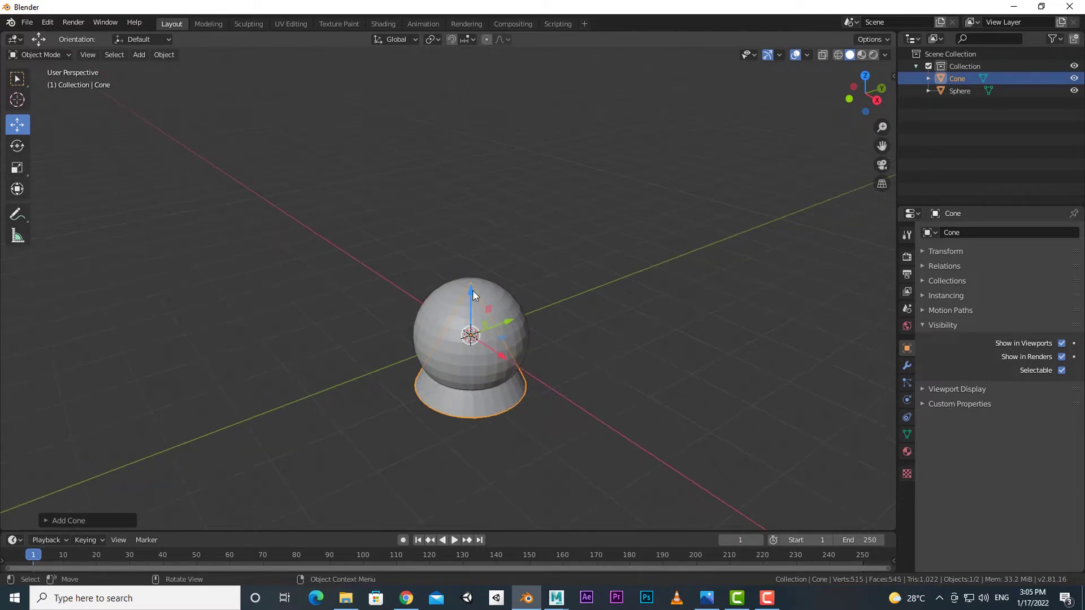
pyautogui.click(17, 147)
pyautogui.moveTo(467, 284); pyautogui.dragTo(522, 408)
pyautogui.click(17, 125)
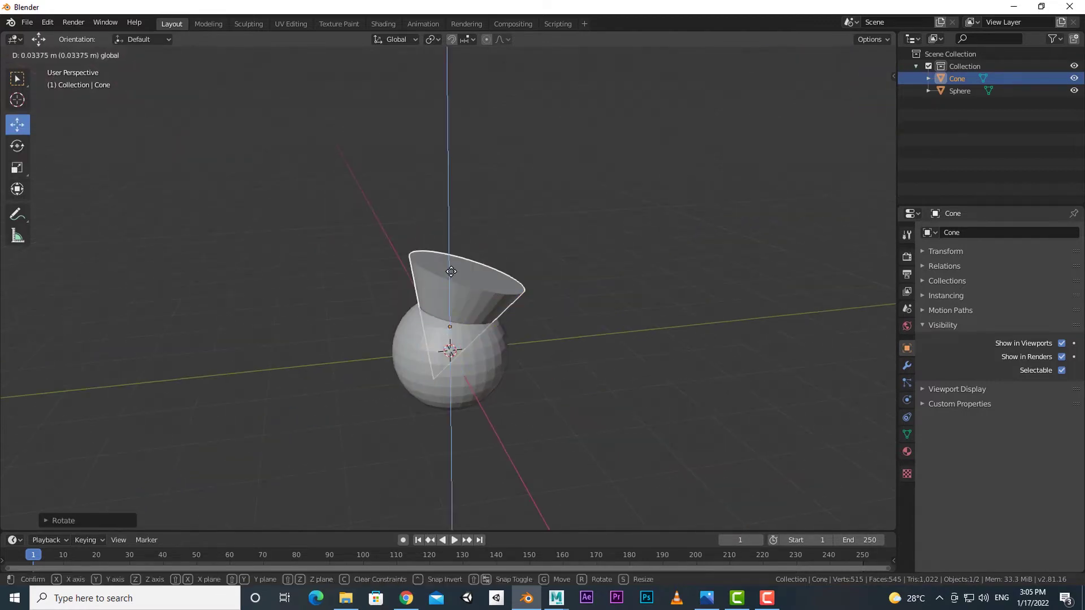
pyautogui.moveTo(498, 361); pyautogui.dragTo(482, 339, button='middle')
# Select the sphere and show its Modifier Properties
pyautogui.click(569, 362)
pyautogui.moveTo(569, 362)
pyautogui.mouseDown(button='middle')
pyautogui.moveTo(587, 358)
pyautogui.moveTo(578, 362)
pyautogui.moveTo(579, 328)
pyautogui.moveTo(580, 347)
pyautogui.moveTo(570, 330)
pyautogui.moveTo(563, 347)
pyautogui.moveTo(593, 353)
pyautogui.moveTo(545, 290)
pyautogui.mouseUp(button='middle')
pyautogui.click(522, 334)
pyautogui.click(536, 245)
pyautogui.click(570, 326)
pyautogui.click(518, 287)
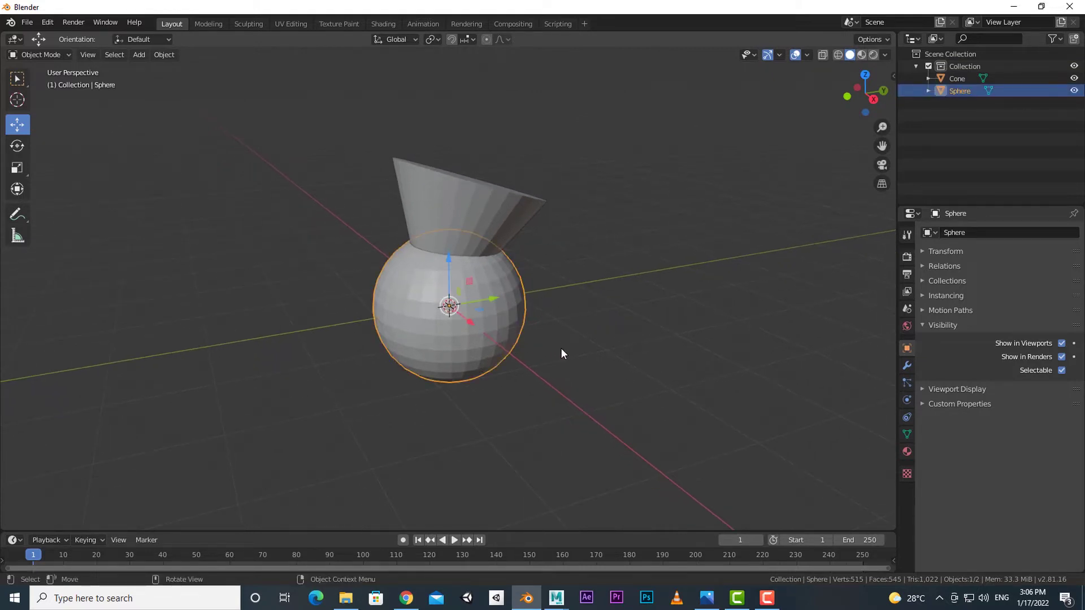
pyautogui.click(526, 275)
pyautogui.click(908, 365)
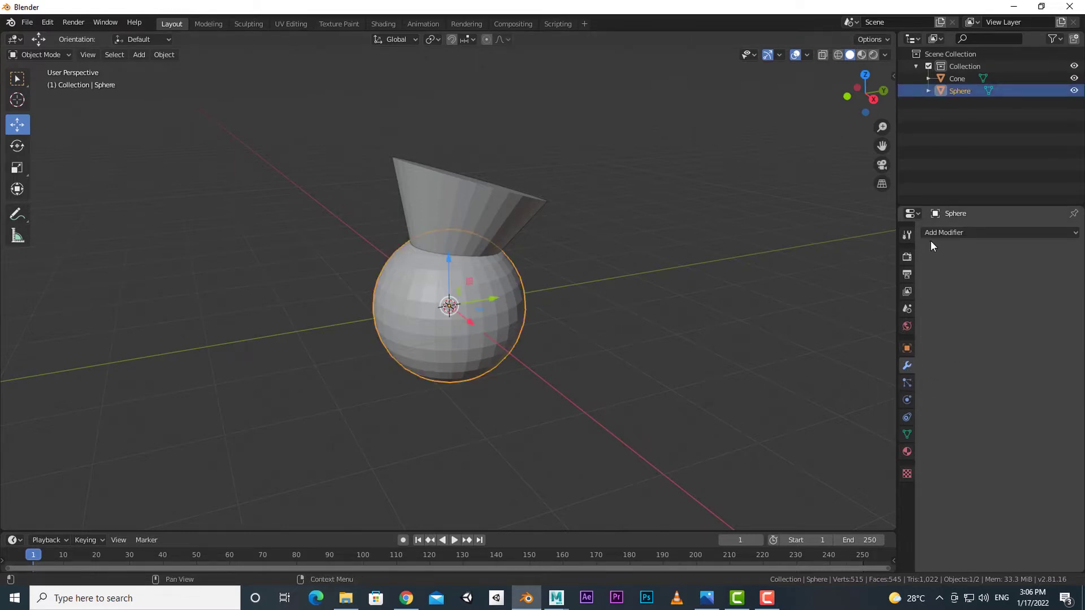
# Give the sphere a Boolean modifier set to Difference, with the Cone as the cutting object
pyautogui.click(959, 231)
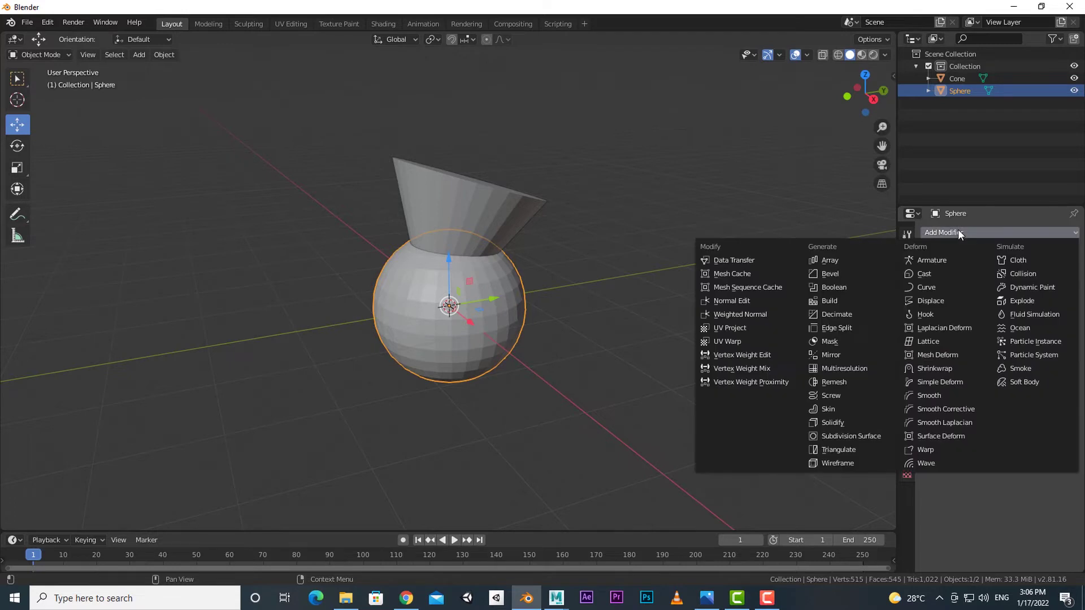
pyautogui.click(837, 288)
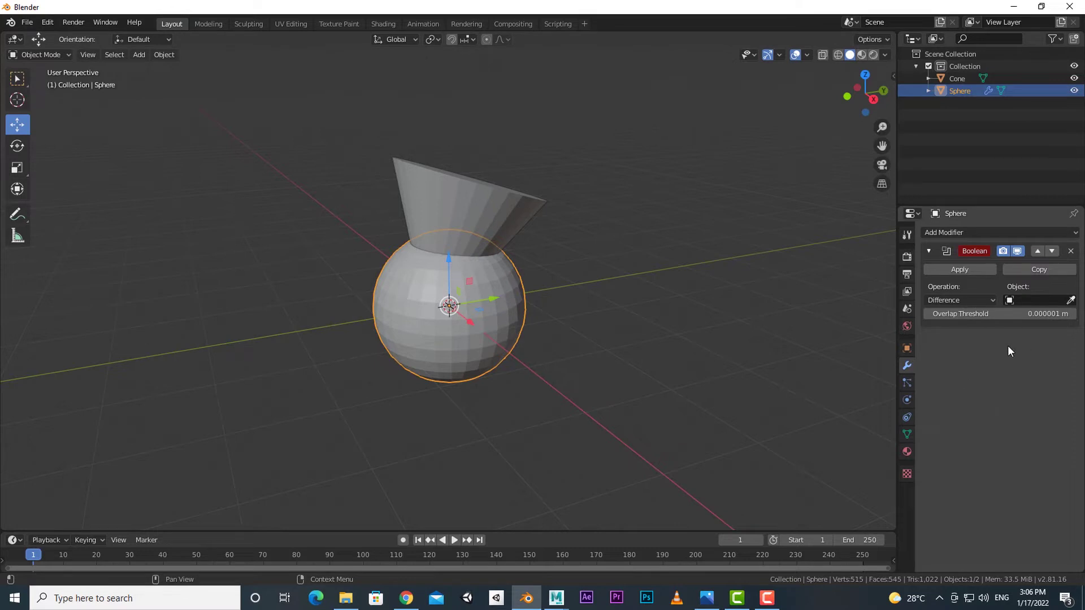
pyautogui.click(963, 302)
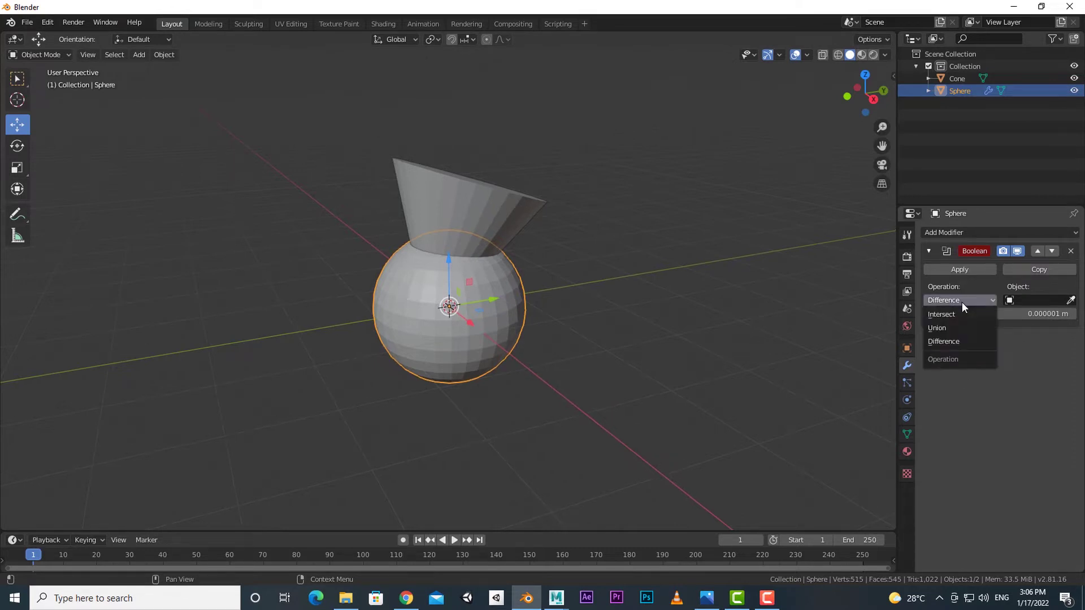
pyautogui.click(943, 342)
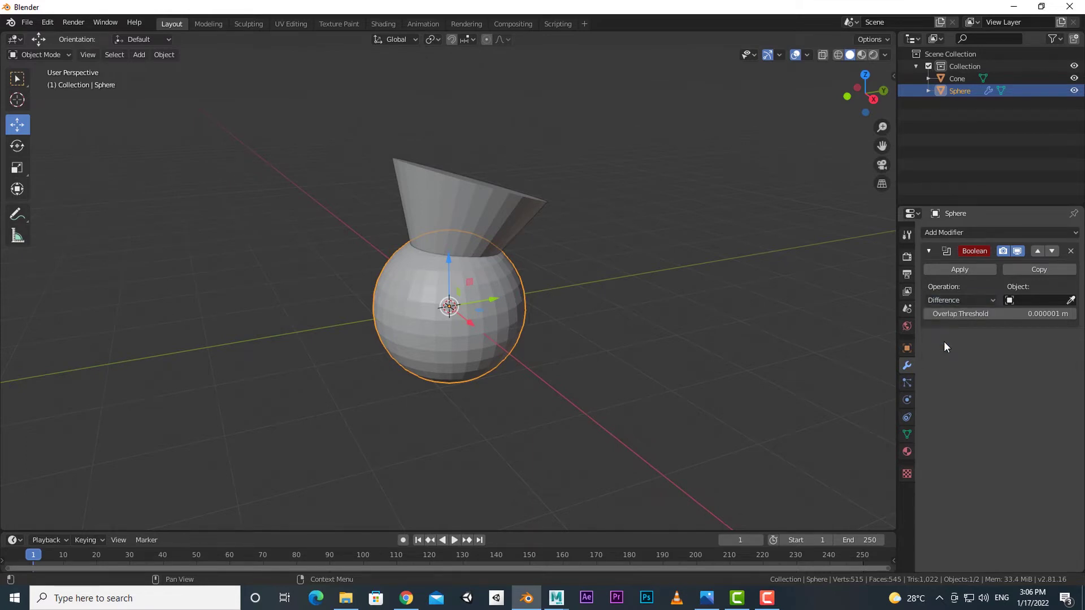
pyautogui.keyDown('shift'); pyautogui.scroll(1, 621, 331); pyautogui.keyUp('shift')
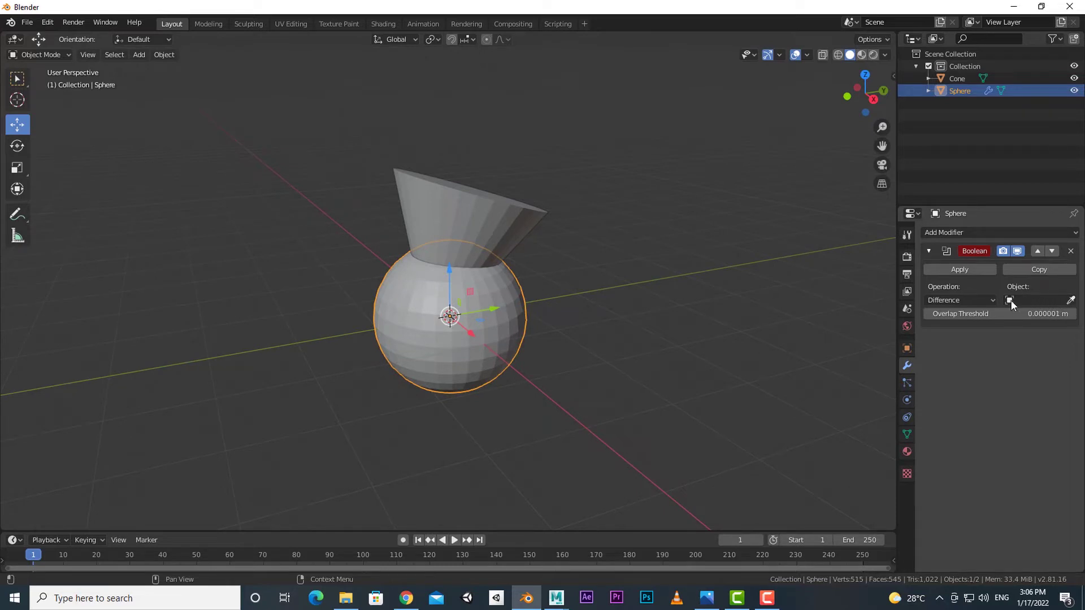
pyautogui.click(1070, 301)
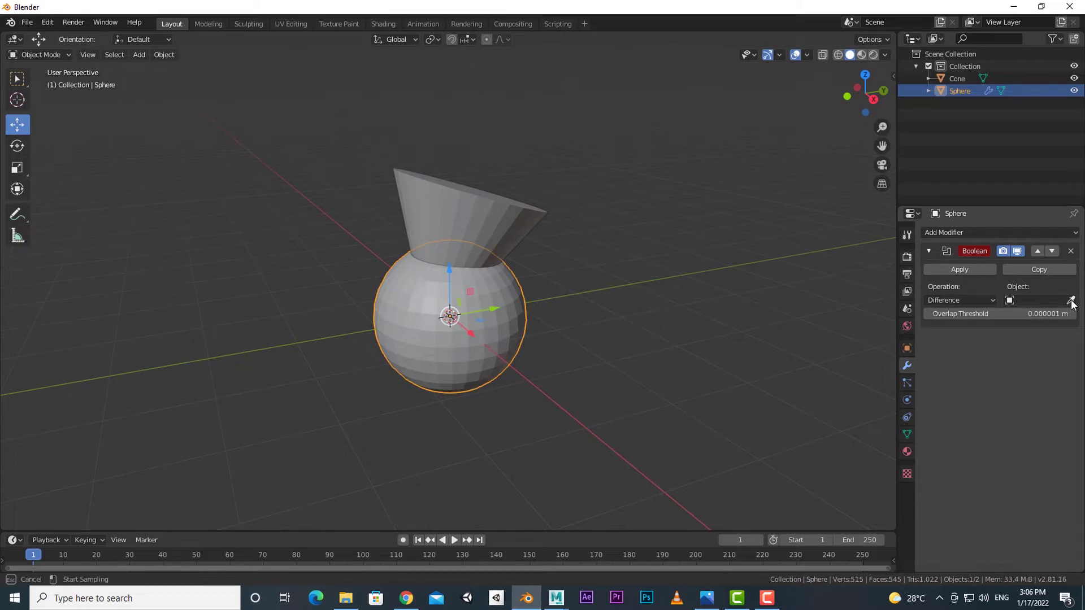
pyautogui.click(529, 215)
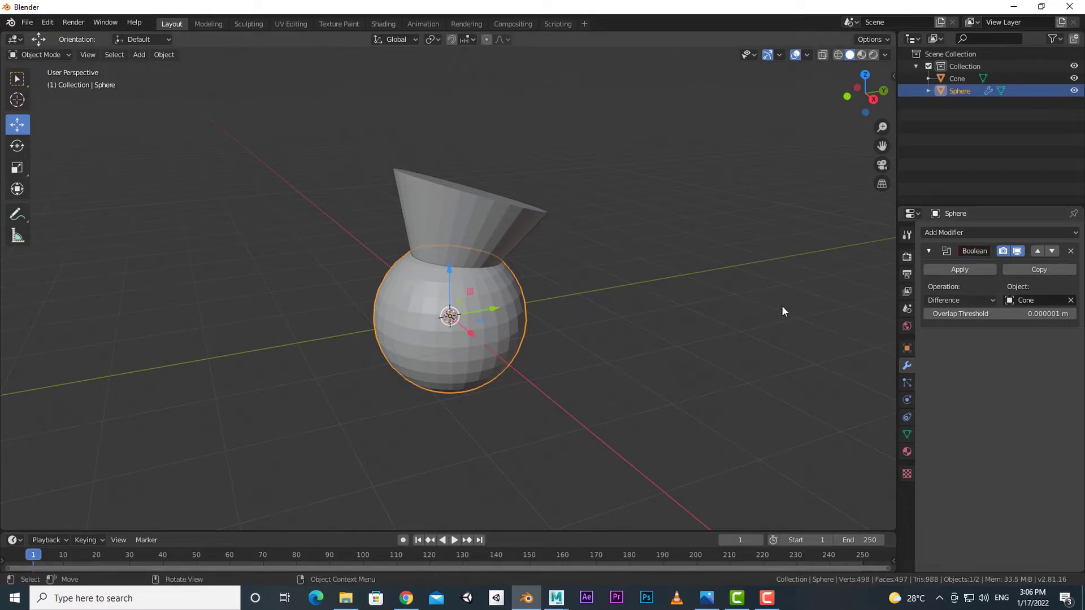
# Raise the cone along Z, then settle it back down into the sphere
pyautogui.moveTo(559, 336); pyautogui.dragTo(483, 335, button='middle')
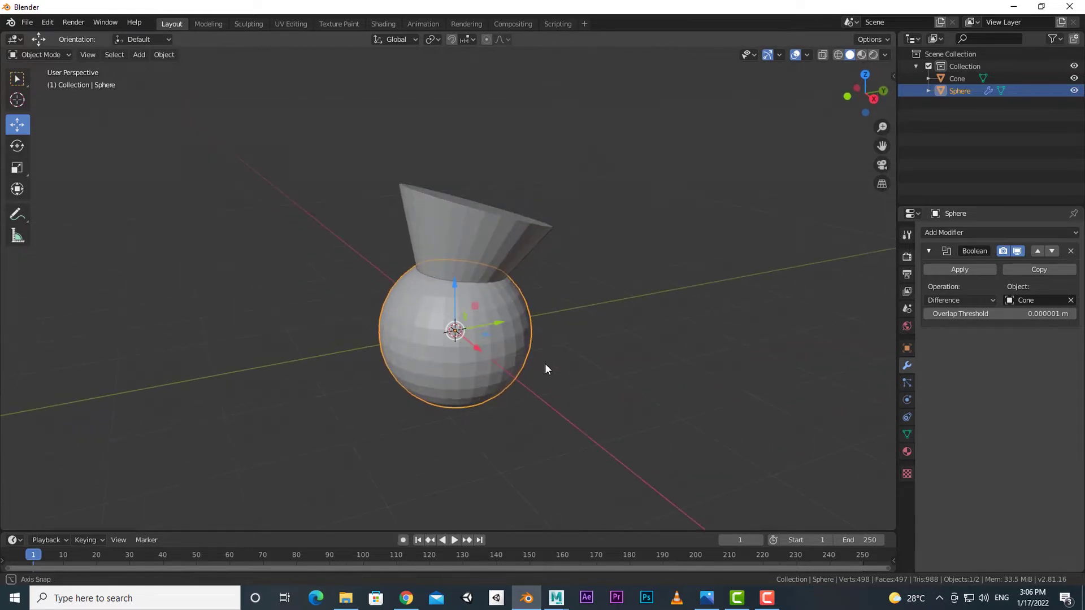
pyautogui.click(584, 315)
pyautogui.moveTo(583, 316); pyautogui.dragTo(515, 281, button='middle')
pyautogui.click(562, 260)
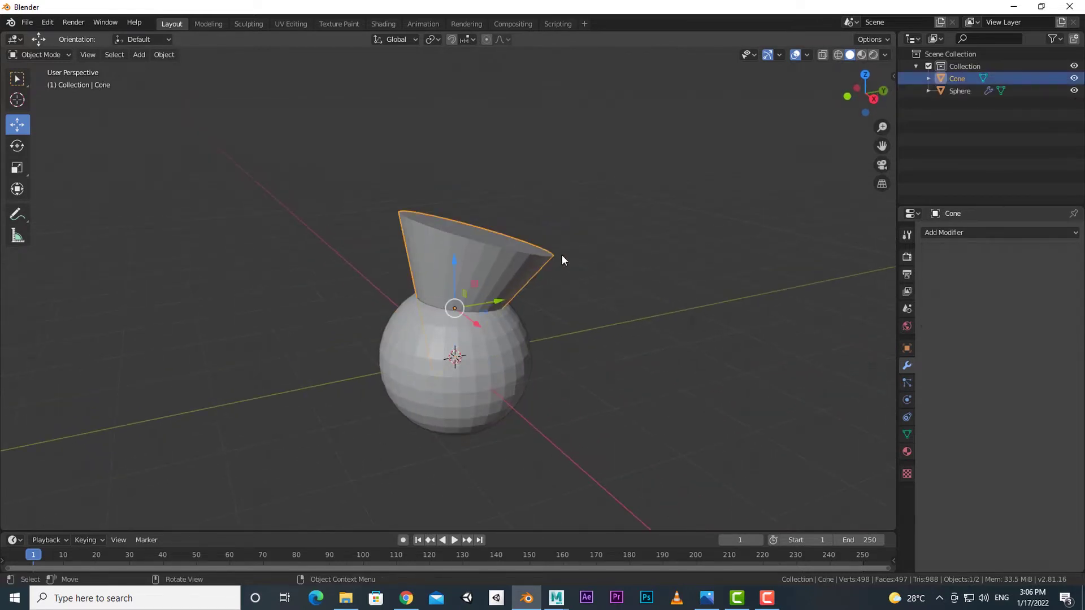
pyautogui.moveTo(456, 264)
pyautogui.mouseDown()
pyautogui.moveTo(476, 191)
pyautogui.moveTo(489, 289)
pyautogui.mouseUp()
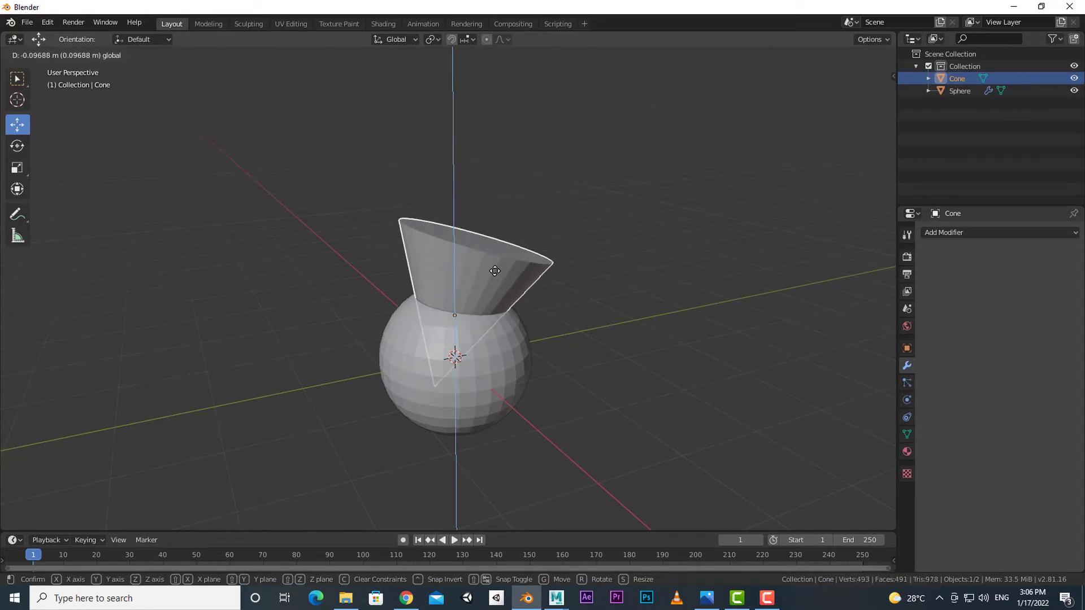
pyautogui.click(595, 339)
pyautogui.moveTo(595, 340)
pyautogui.mouseDown(button='middle')
pyautogui.moveTo(596, 330)
pyautogui.moveTo(584, 385)
pyautogui.mouseUp(button='middle')
pyautogui.click(519, 272)
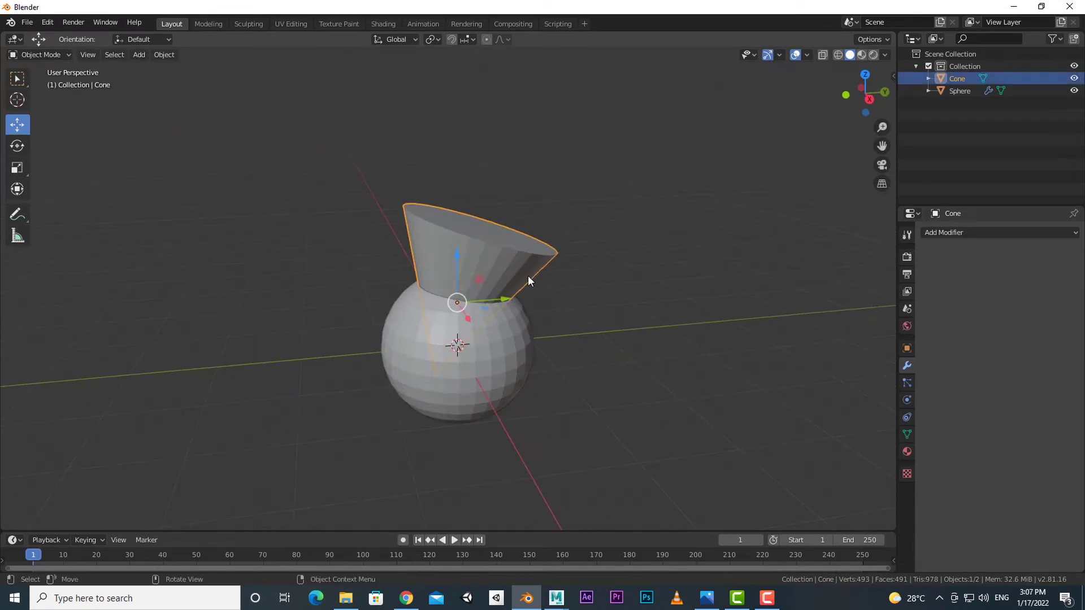
# Set the cone's Viewport Display to show it as Wire
pyautogui.click(908, 349)
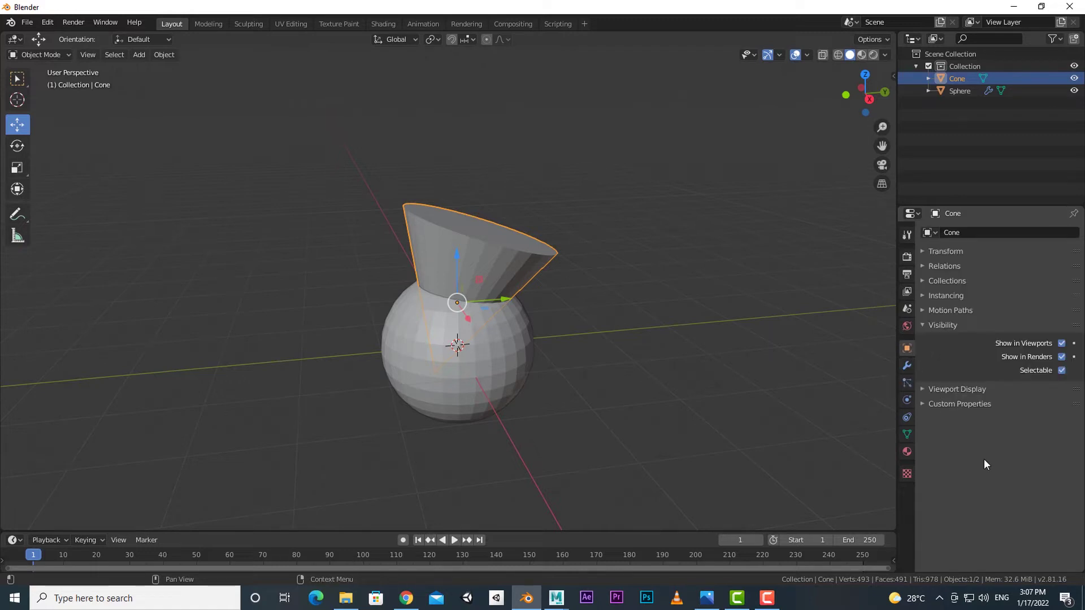
pyautogui.click(923, 325)
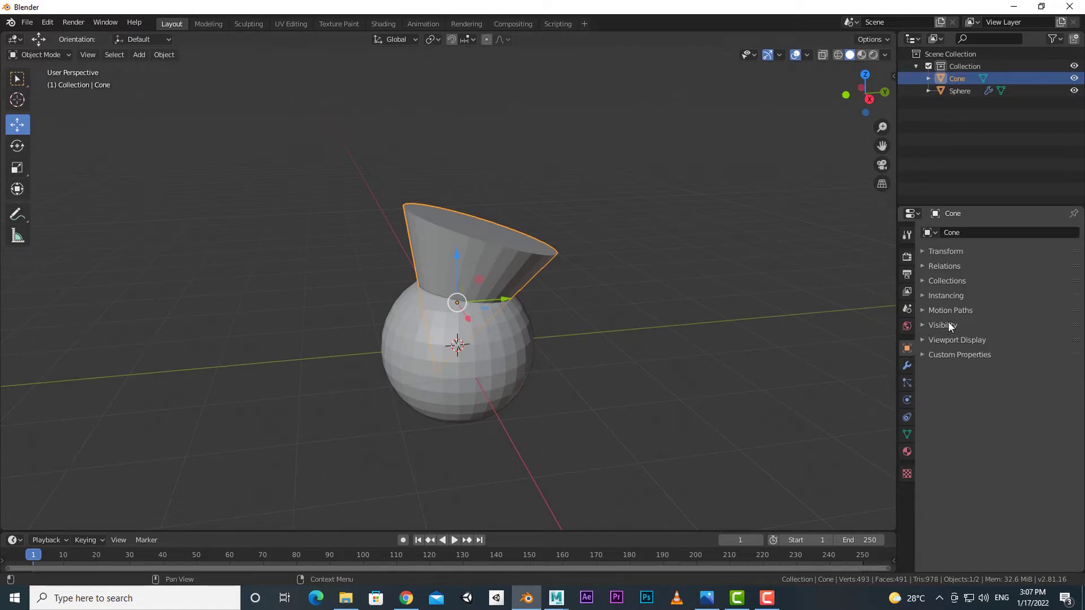
pyautogui.click(925, 340)
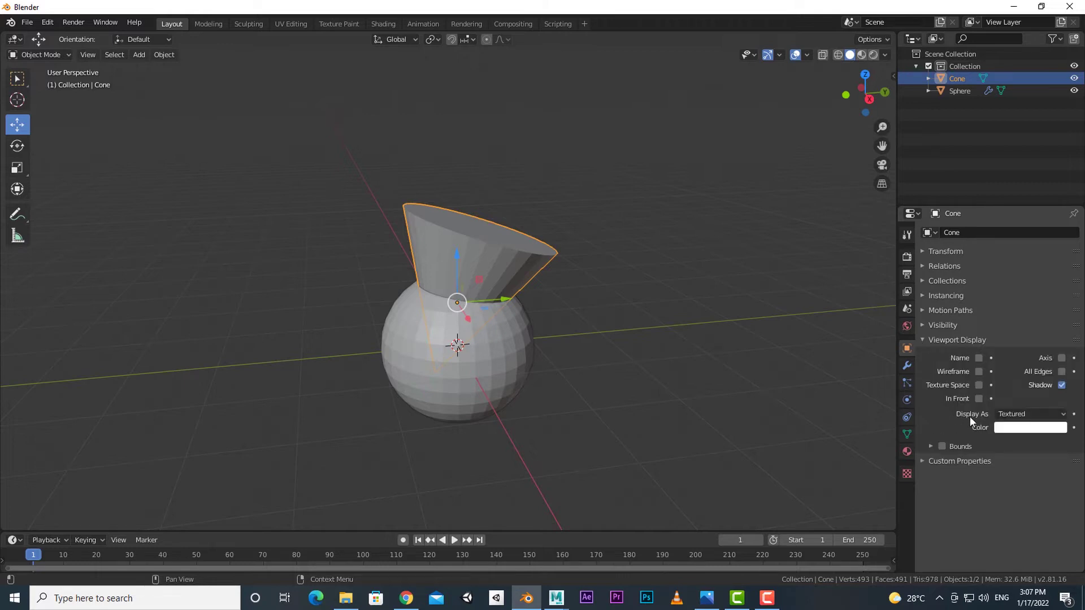
pyautogui.click(1040, 416)
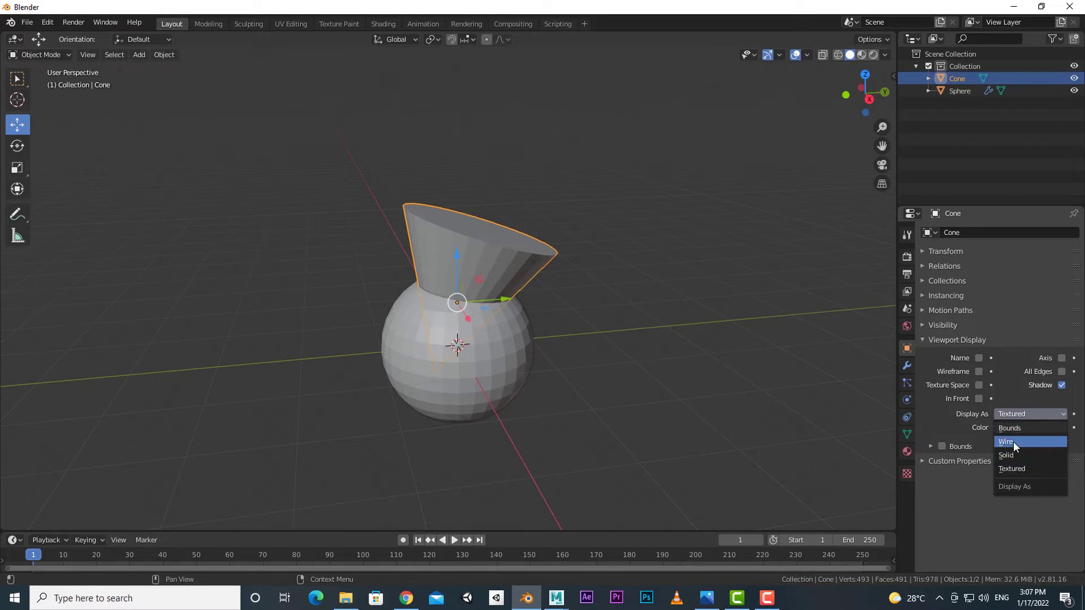
pyautogui.click(801, 404)
pyautogui.hotkey('shift', 'z')
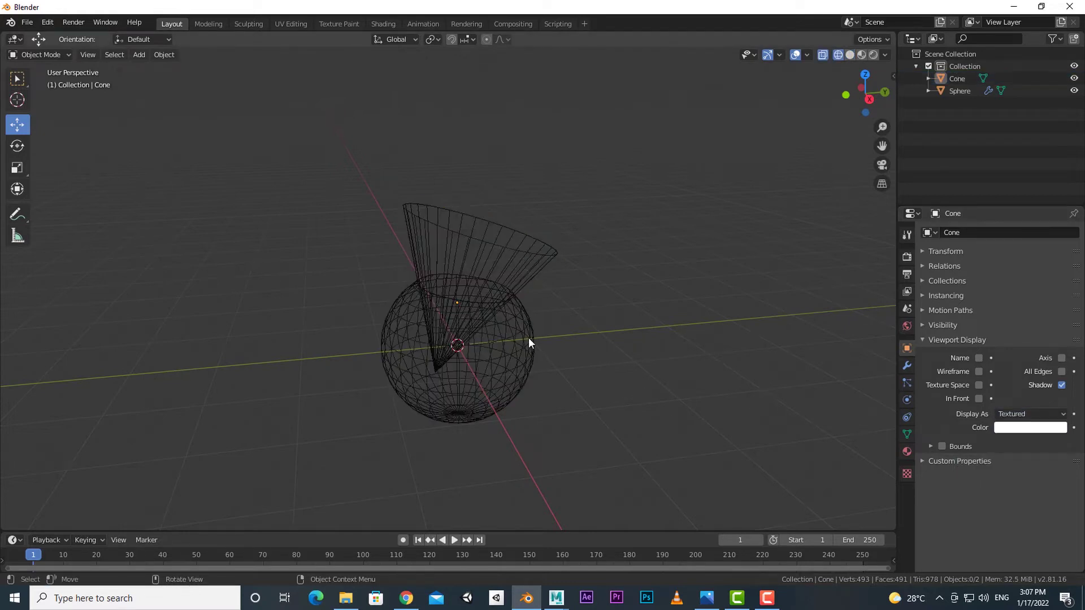
pyautogui.hotkey('shift', 'z')
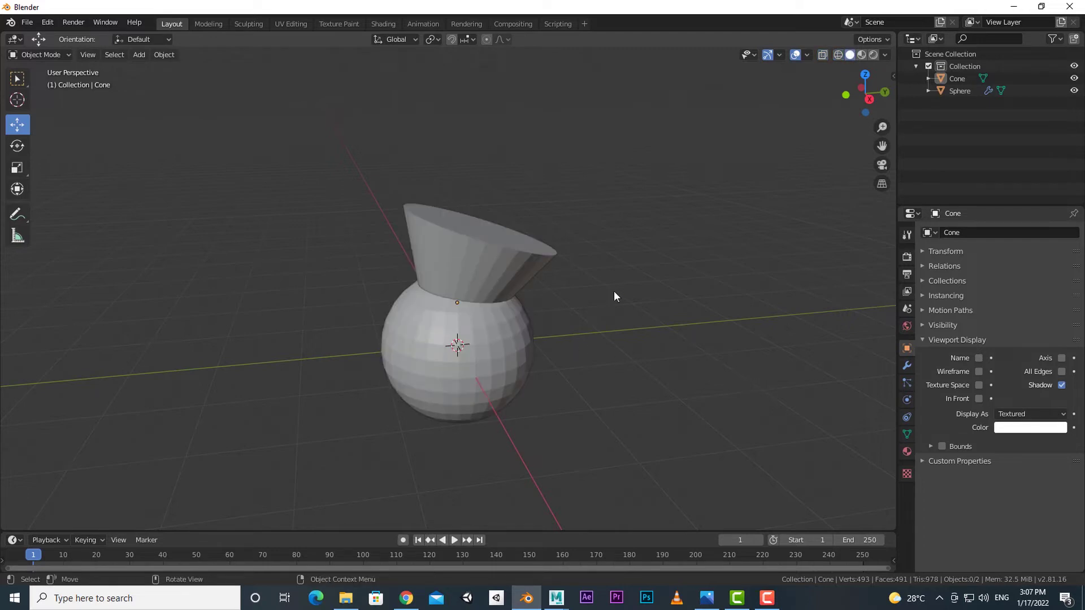
pyautogui.click(530, 265)
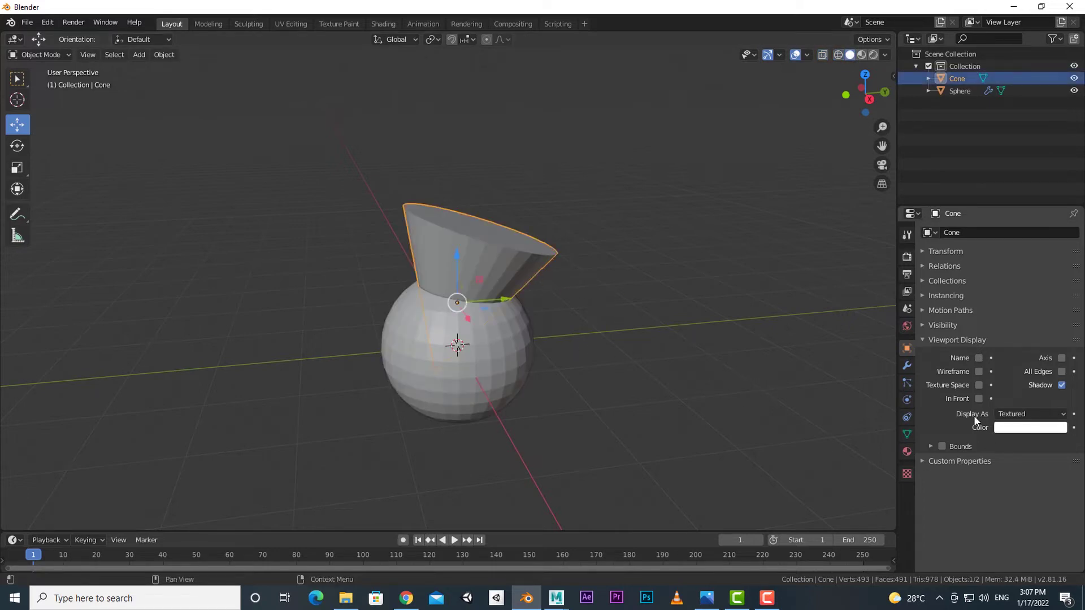
pyautogui.click(1013, 414)
pyautogui.click(1007, 440)
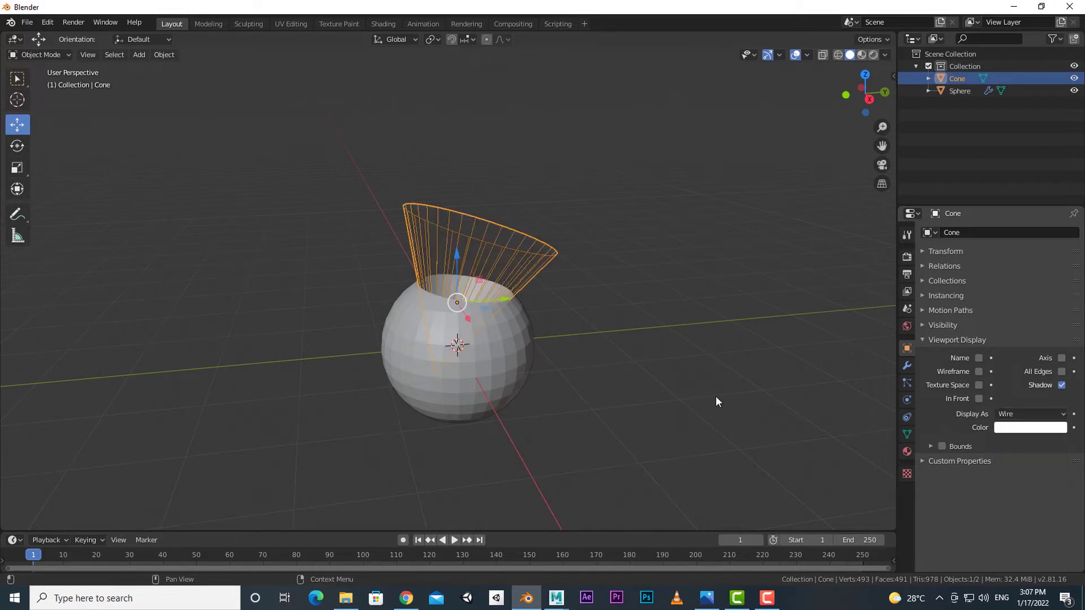
# Reposition the wire cone, sinking it lower and shifting it beside the sphere
pyautogui.moveTo(563, 344); pyautogui.dragTo(630, 377, button='middle')
pyautogui.moveTo(694, 390)
pyautogui.mouseDown(button='middle')
pyautogui.moveTo(679, 431)
pyautogui.moveTo(707, 387)
pyautogui.moveTo(585, 393)
pyautogui.moveTo(609, 440)
pyautogui.moveTo(659, 375)
pyautogui.moveTo(613, 307)
pyautogui.moveTo(591, 404)
pyautogui.moveTo(601, 399)
pyautogui.mouseUp(button='middle')
pyautogui.click(657, 396)
pyautogui.click(605, 284)
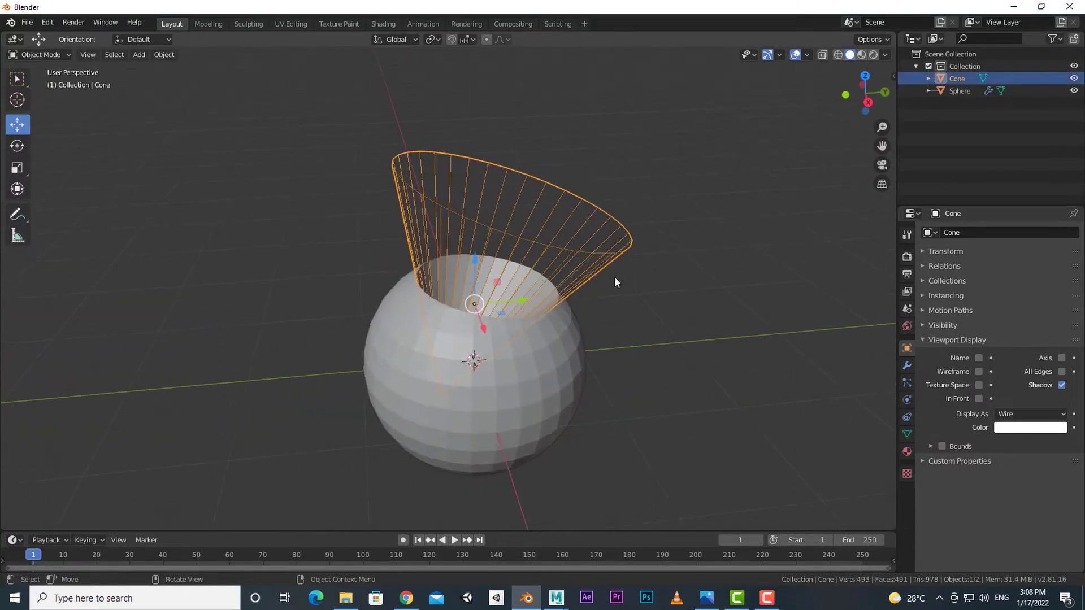
pyautogui.moveTo(477, 260)
pyautogui.mouseDown()
pyautogui.moveTo(488, 208)
pyautogui.moveTo(478, 296)
pyautogui.mouseUp()
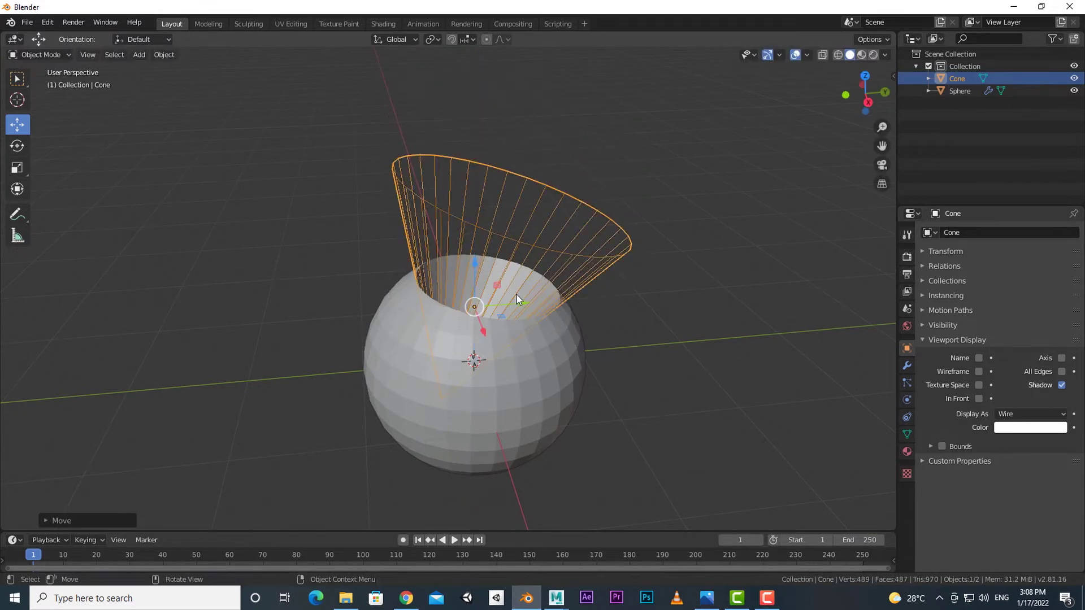
pyautogui.moveTo(475, 358); pyautogui.dragTo(504, 336, button='middle')
pyautogui.moveTo(406, 274); pyautogui.dragTo(467, 380)
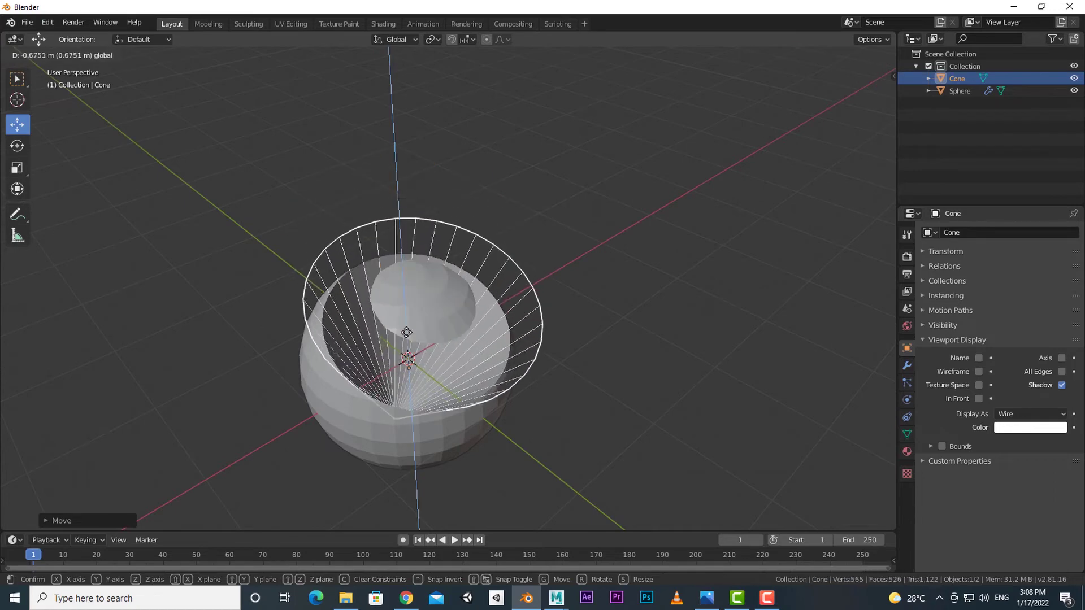
pyautogui.moveTo(468, 381); pyautogui.dragTo(548, 347, button='middle')
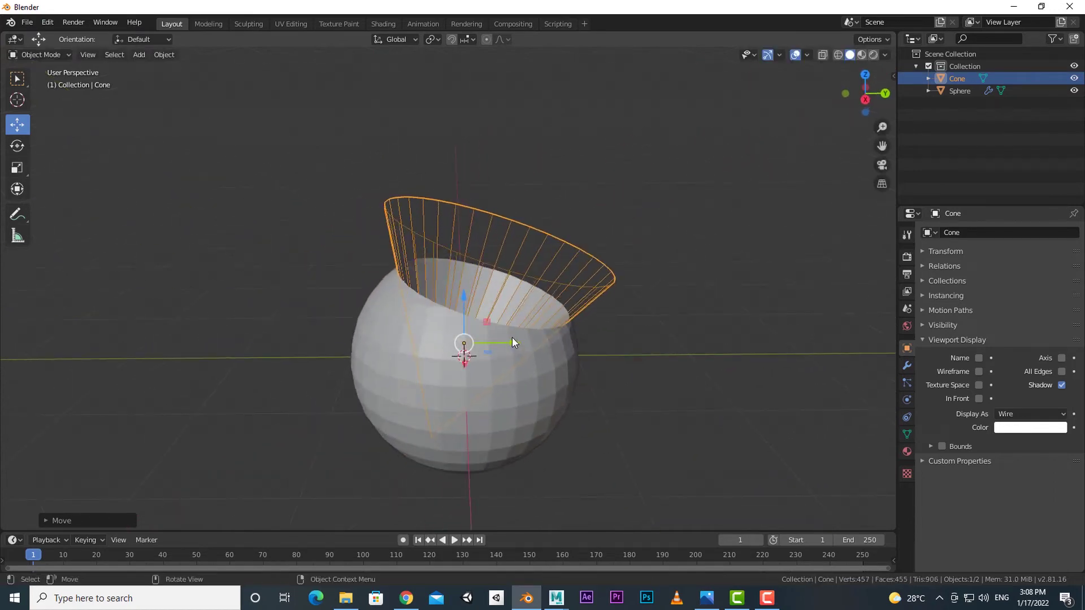
pyautogui.moveTo(513, 339)
pyautogui.mouseDown()
pyautogui.moveTo(487, 354)
pyautogui.moveTo(497, 352)
pyautogui.mouseUp()
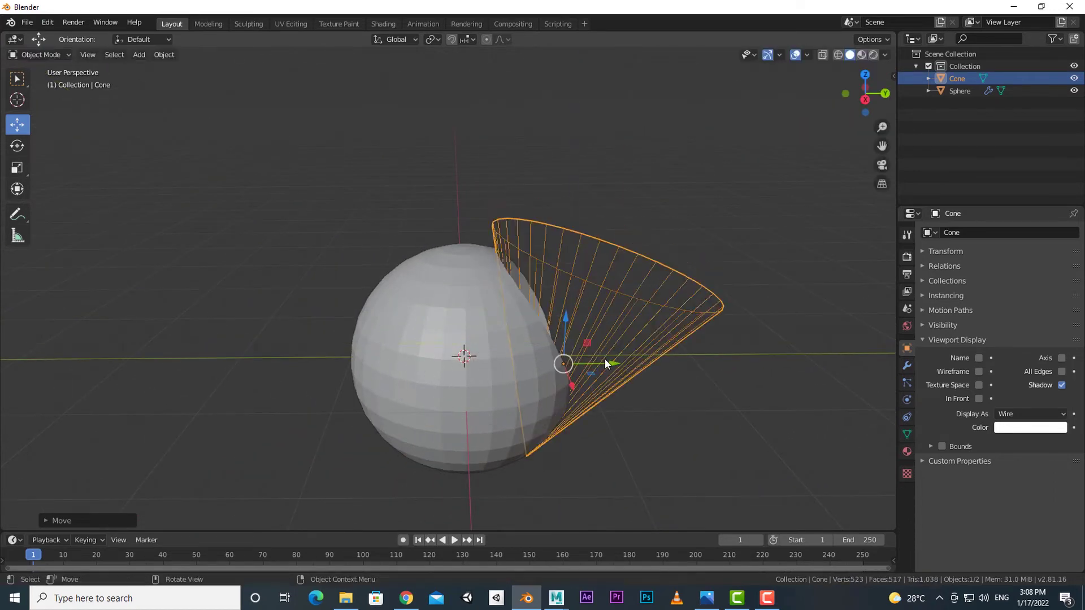
pyautogui.moveTo(566, 362); pyautogui.dragTo(525, 345, button='middle')
pyautogui.moveTo(525, 333); pyautogui.dragTo(509, 352)
pyautogui.moveTo(508, 352); pyautogui.dragTo(419, 353, button='middle')
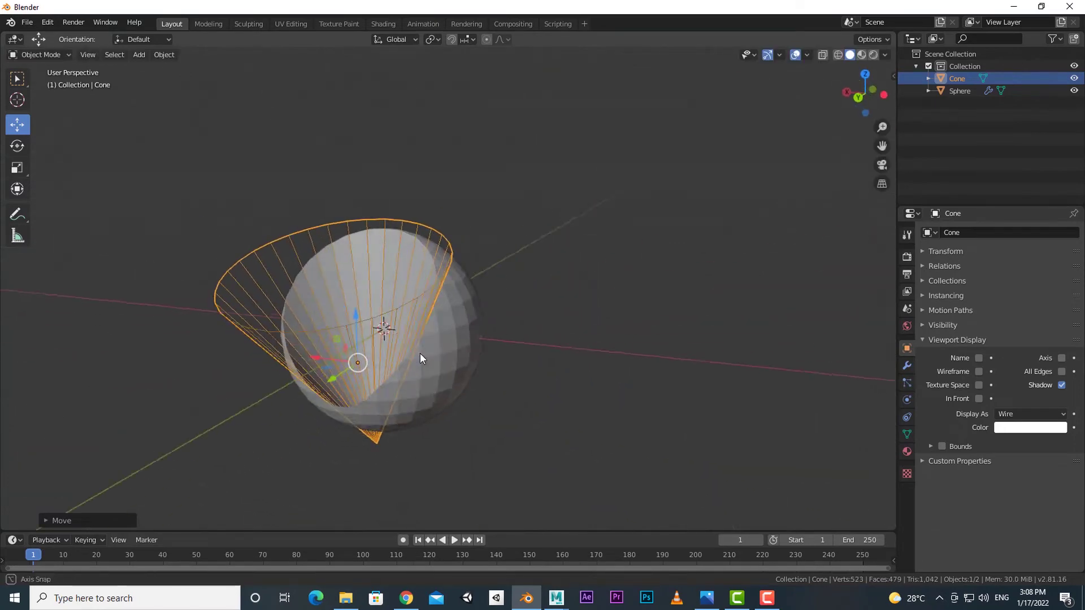
# Rotate the cone, slide it along Y and enlarge it to cut a large diagonal scoop
pyautogui.click(18, 146)
pyautogui.hotkey('shift', 'space')
pyautogui.press('g')
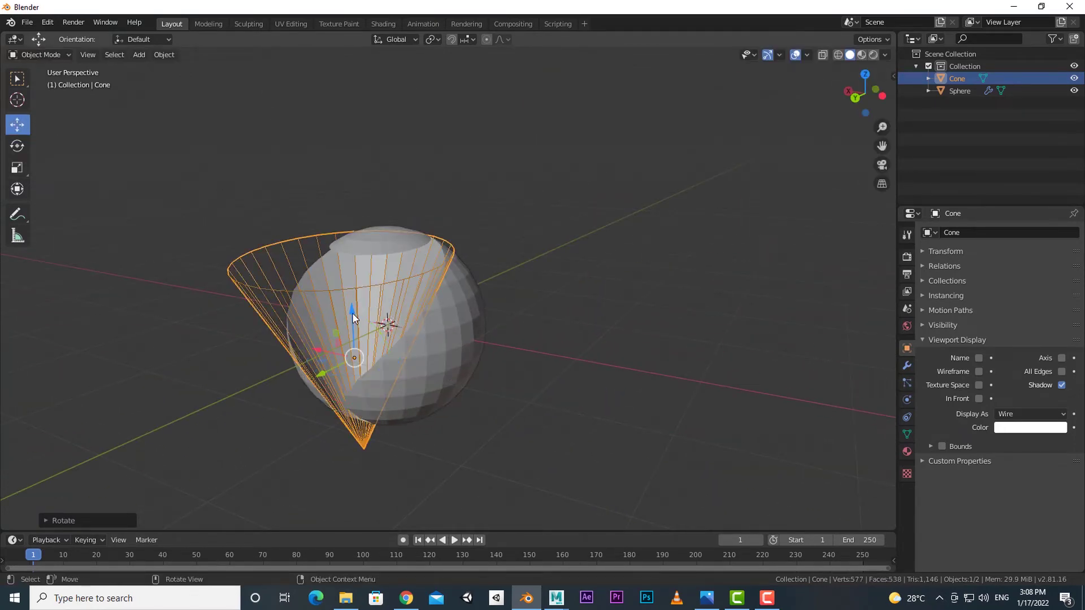
pyautogui.moveTo(352, 313)
pyautogui.mouseDown(button='middle')
pyautogui.moveTo(352, 333)
pyautogui.moveTo(552, 369)
pyautogui.mouseUp(button='middle')
pyautogui.moveTo(552, 369); pyautogui.dragTo(590, 431)
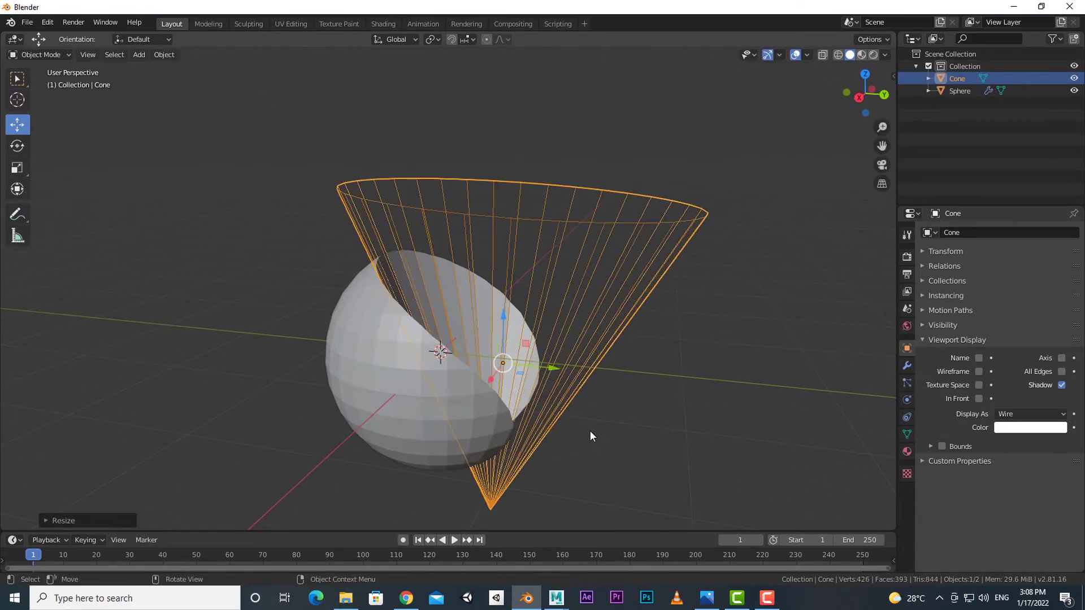
pyautogui.moveTo(590, 431); pyautogui.dragTo(491, 410, button='middle')
# Select the sphere and show its Boolean Difference modifier settings
pyautogui.click(491, 411)
pyautogui.moveTo(540, 375)
pyautogui.mouseDown(button='middle')
pyautogui.moveTo(683, 360)
pyautogui.moveTo(582, 428)
pyautogui.moveTo(406, 382)
pyautogui.moveTo(584, 407)
pyautogui.moveTo(658, 399)
pyautogui.moveTo(703, 384)
pyautogui.moveTo(705, 366)
pyautogui.moveTo(548, 436)
pyautogui.moveTo(593, 447)
pyautogui.moveTo(482, 432)
pyautogui.mouseUp(button='middle')
pyautogui.click(433, 348)
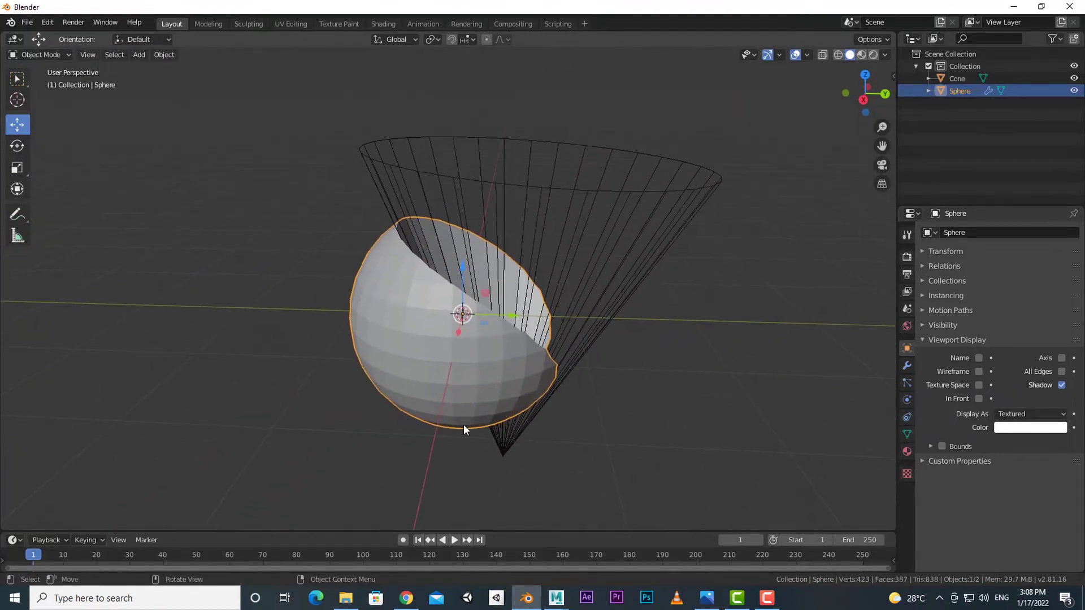
pyautogui.click(905, 365)
pyautogui.keyDown('shift'); pyautogui.moveTo(659, 359); pyautogui.dragTo(647, 359, button='middle'); pyautogui.keyUp('shift')
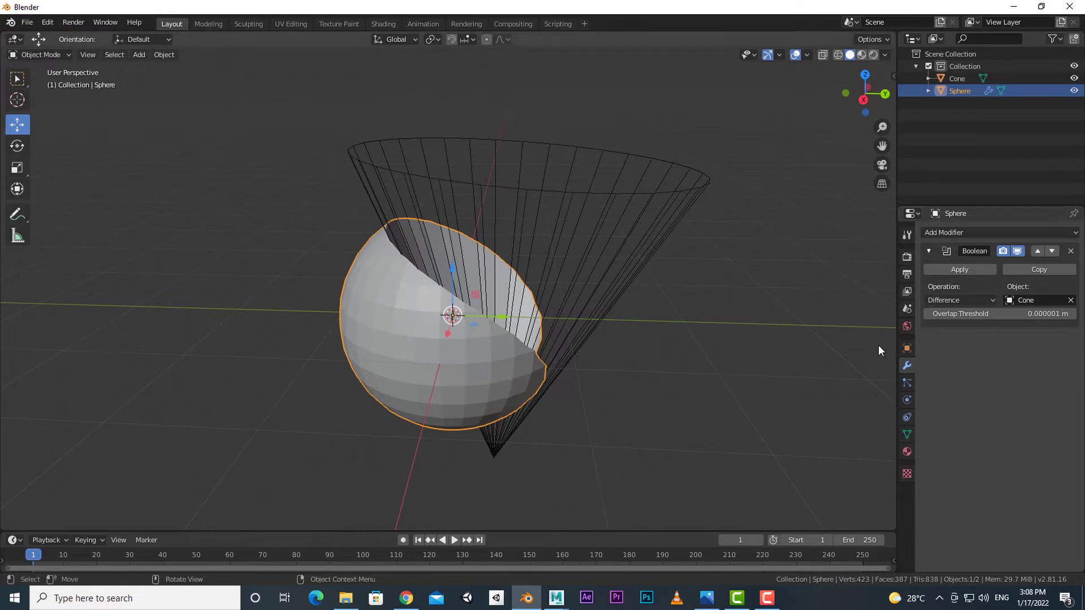
# Apply the sphere's Boolean modifier and move the cone aside to reveal the carved sphere
pyautogui.click(960, 267)
pyautogui.keyDown('shift'); pyautogui.moveTo(712, 346); pyautogui.dragTo(677, 345, button='middle'); pyautogui.keyUp('shift')
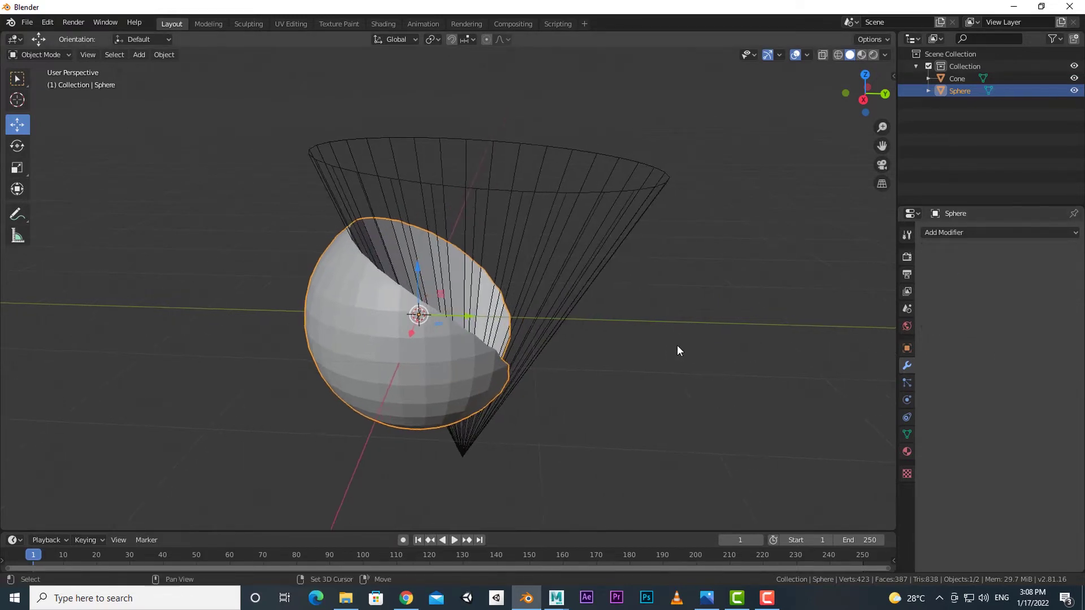
pyautogui.click(637, 234)
pyautogui.click(631, 191)
pyautogui.moveTo(631, 193)
pyautogui.mouseDown(button='middle')
pyautogui.moveTo(596, 374)
pyautogui.moveTo(491, 344)
pyautogui.mouseUp(button='middle')
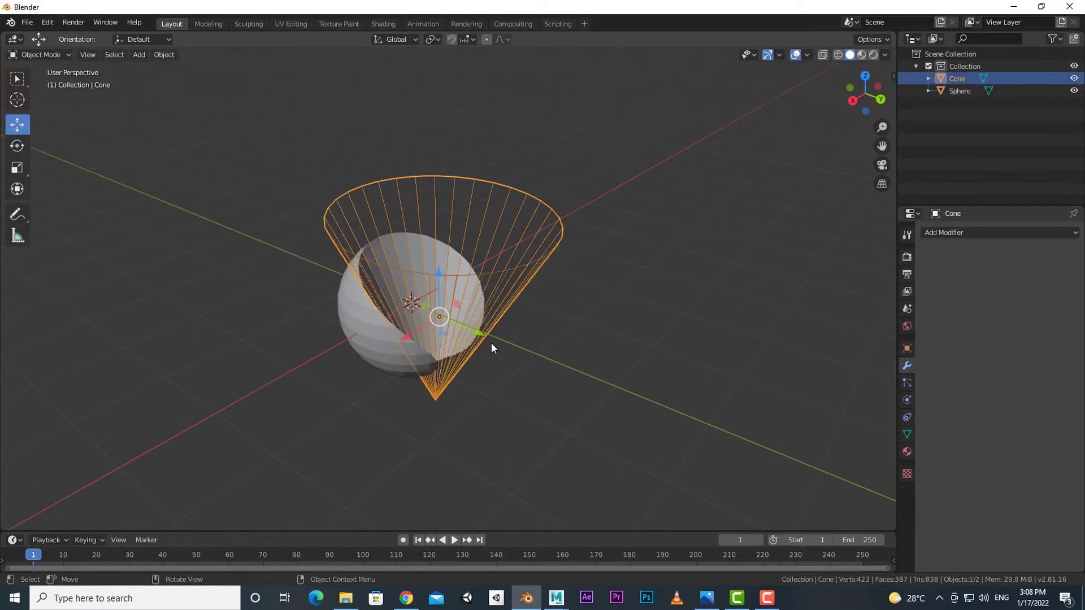
pyautogui.moveTo(477, 333); pyautogui.dragTo(557, 365)
pyautogui.moveTo(556, 365)
pyautogui.mouseDown(button='middle')
pyautogui.moveTo(643, 346)
pyautogui.moveTo(559, 381)
pyautogui.moveTo(619, 292)
pyautogui.moveTo(636, 369)
pyautogui.moveTo(337, 353)
pyautogui.moveTo(365, 270)
pyautogui.moveTo(494, 322)
pyautogui.moveTo(536, 362)
pyautogui.moveTo(559, 352)
pyautogui.mouseUp(button='middle')
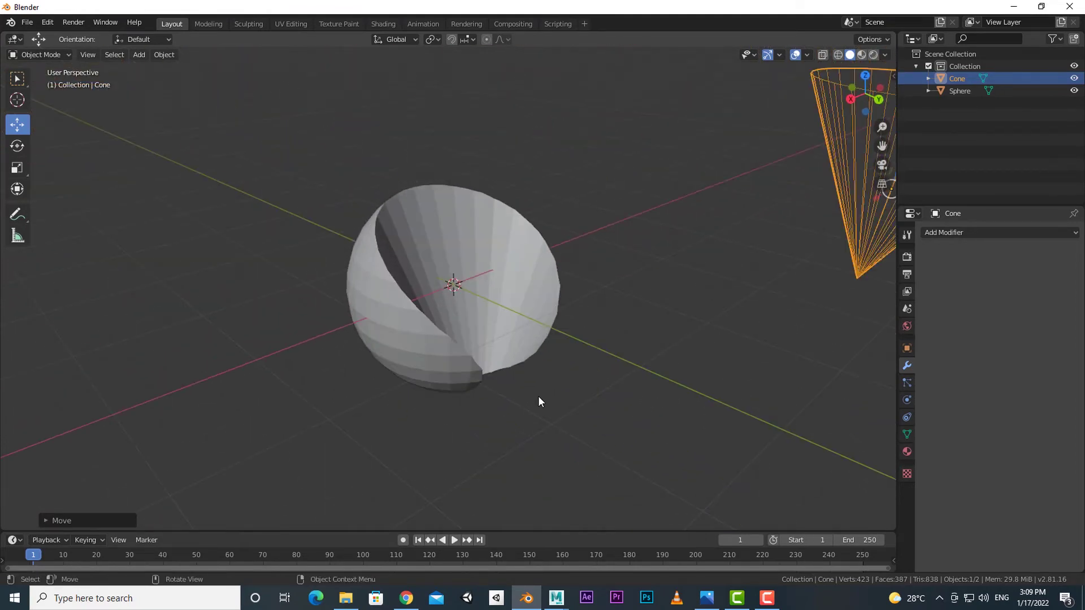
pyautogui.moveTo(539, 398); pyautogui.dragTo(601, 352, button='middle')
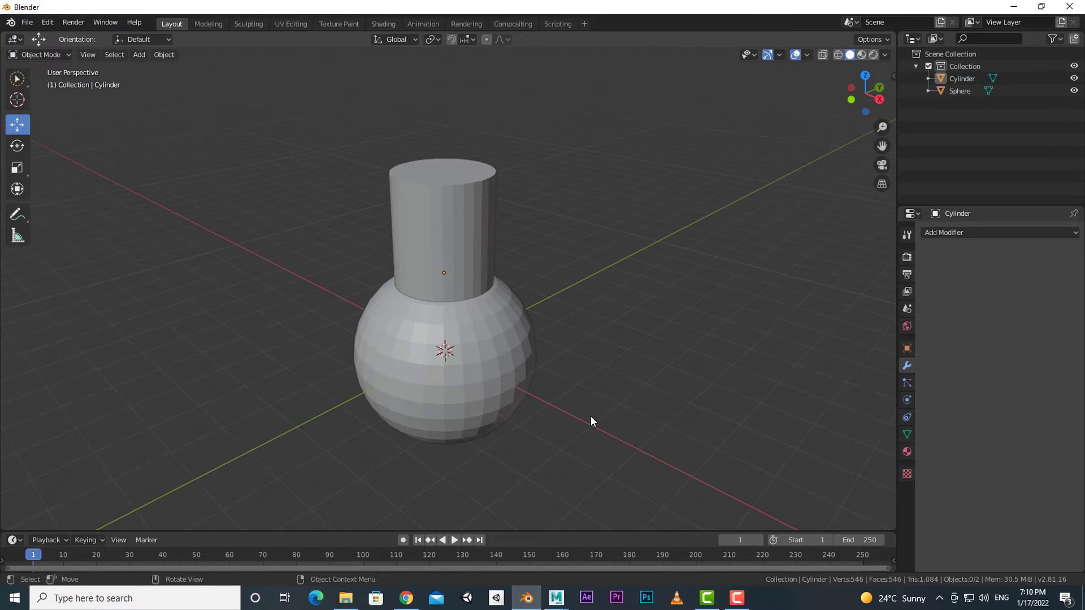
# Select the cylinder, then shift-select the sphere to make it the active object
pyautogui.moveTo(591, 418)
pyautogui.mouseDown(button='middle')
pyautogui.moveTo(606, 388)
pyautogui.moveTo(572, 316)
pyautogui.mouseUp(button='middle')
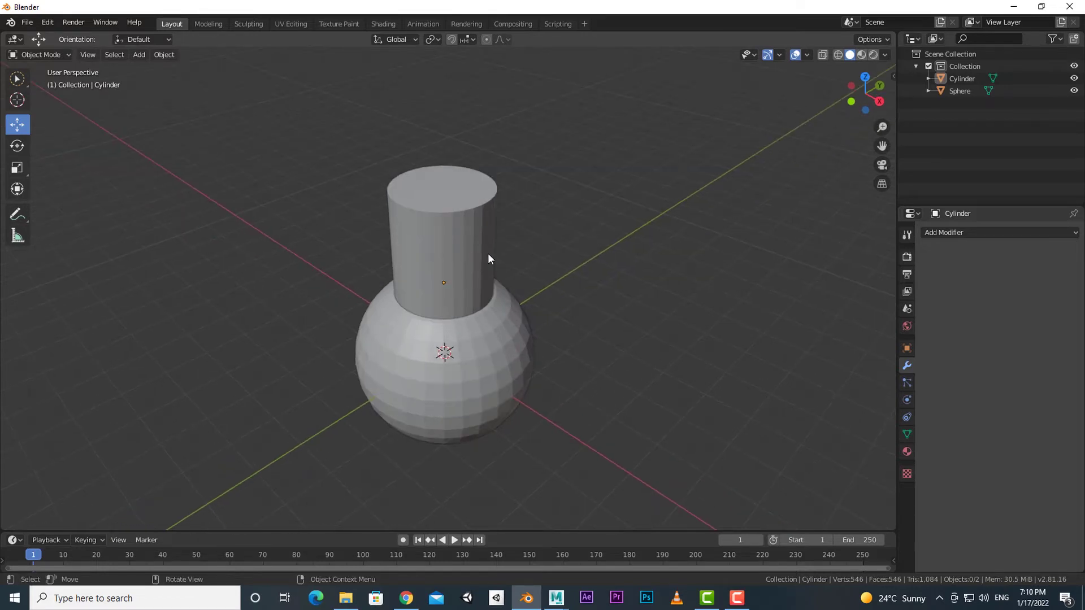
pyautogui.moveTo(576, 394)
pyautogui.mouseDown(button='middle')
pyautogui.moveTo(490, 335)
pyautogui.moveTo(554, 323)
pyautogui.mouseUp(button='middle')
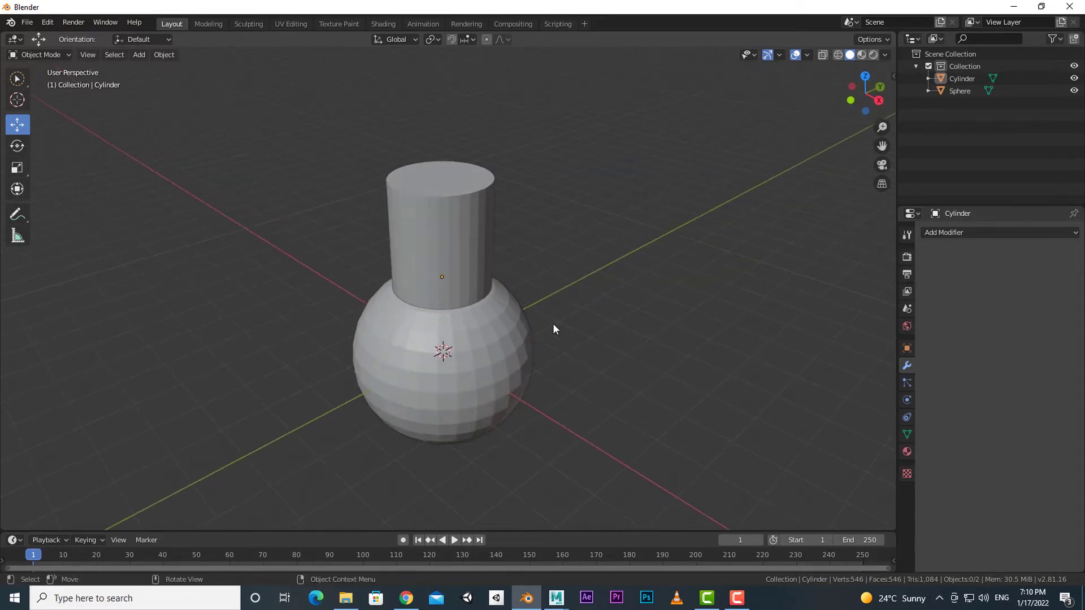
pyautogui.click(469, 224)
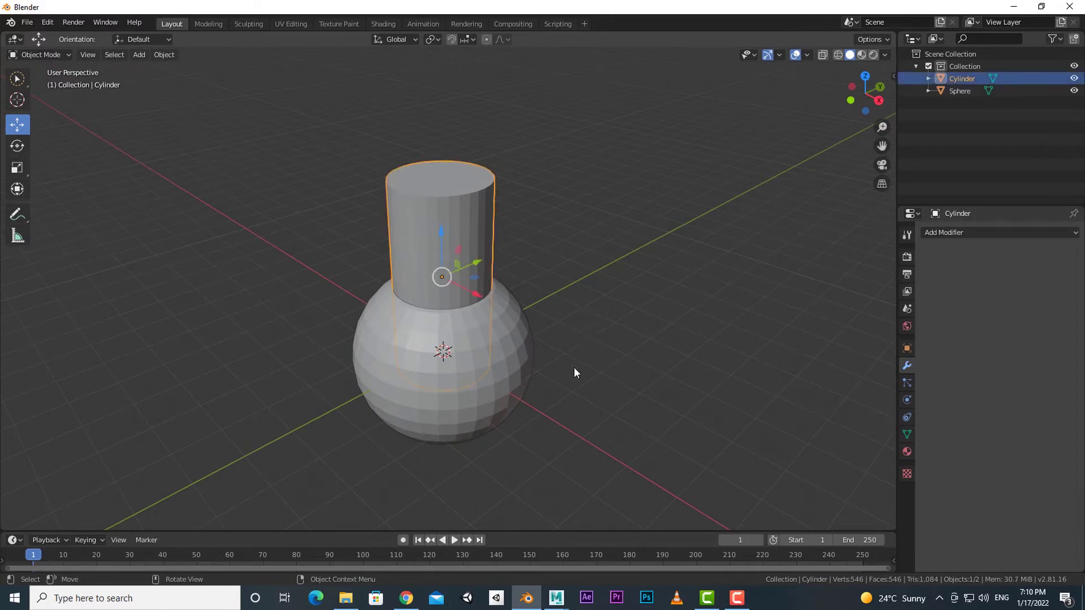
pyautogui.keyDown('shift'); pyautogui.click(519, 336); pyautogui.keyUp('shift')
pyautogui.moveTo(562, 397); pyautogui.dragTo(516, 321, button='middle')
pyautogui.moveTo(557, 351); pyautogui.dragTo(532, 332, button='middle')
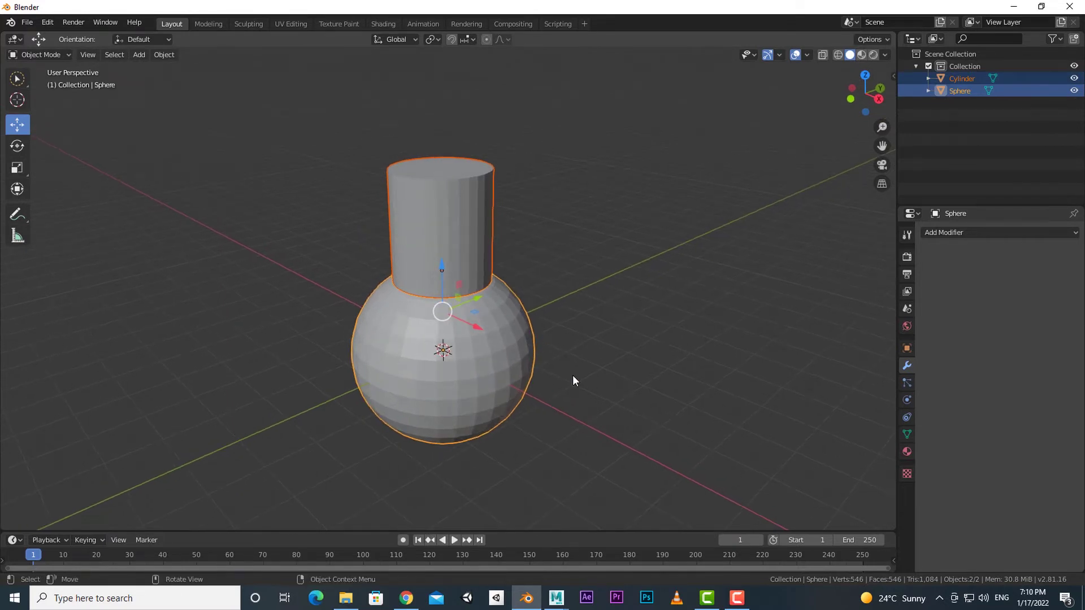
# Apply a Bool Tool Difference (Ctrl+Minus) so the cylinder bores a hole into the sphere
pyautogui.hotkey('ctrl', '-')
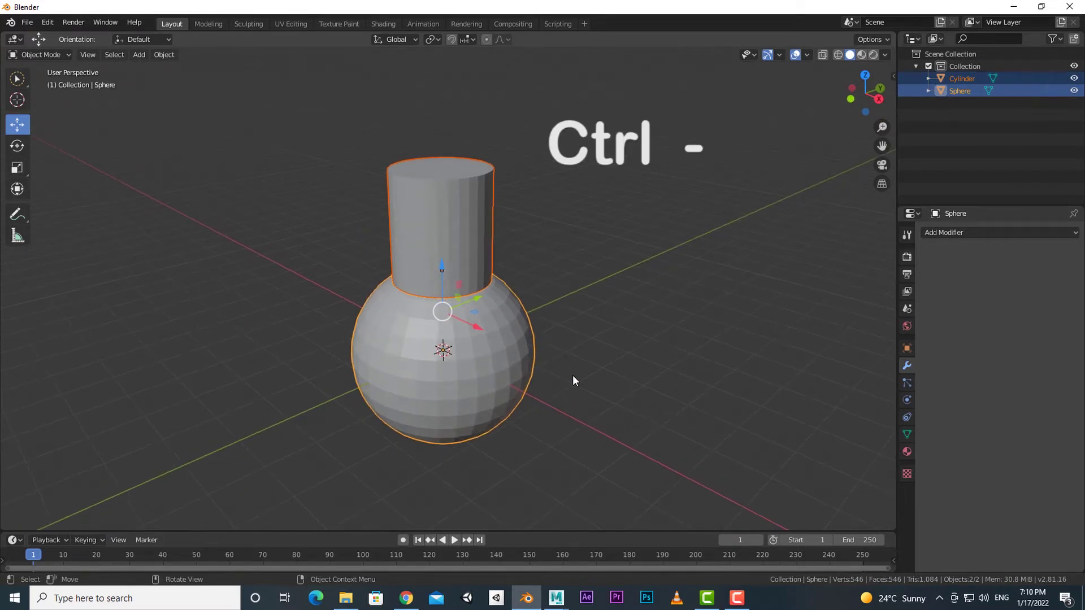
pyautogui.hotkey('ctrl', '-')
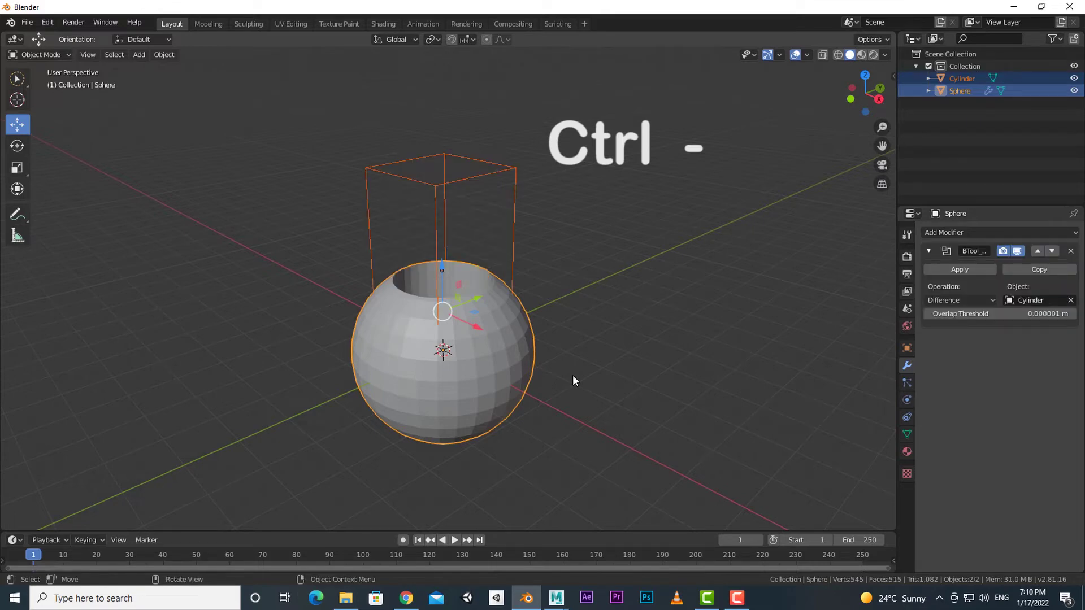
pyautogui.moveTo(572, 375); pyautogui.dragTo(598, 376, button='middle')
pyautogui.click(567, 427)
pyautogui.click(525, 396)
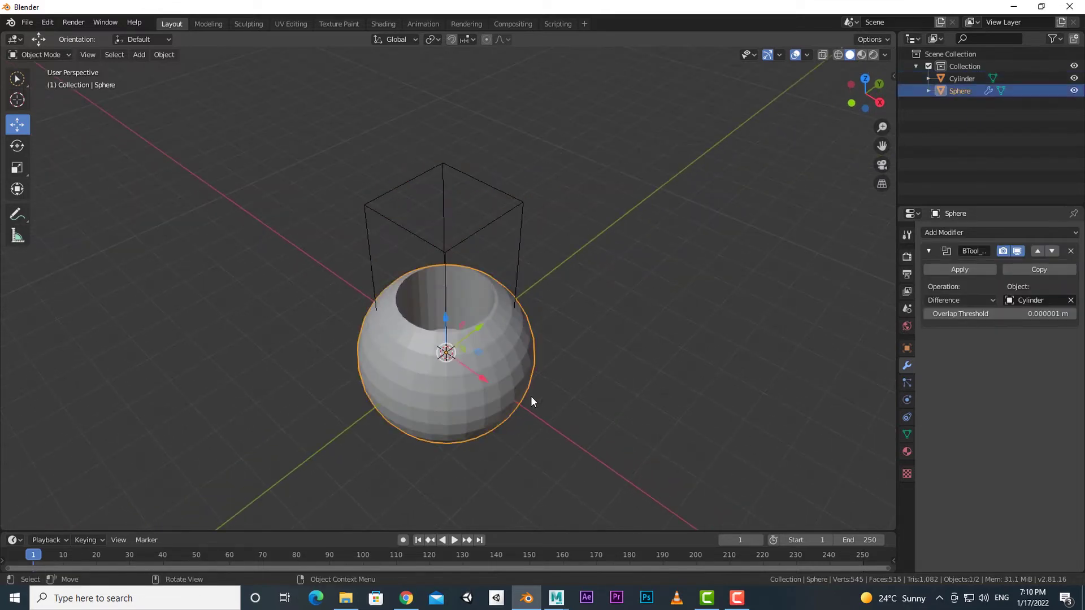
pyautogui.moveTo(530, 396); pyautogui.dragTo(608, 407, button='middle')
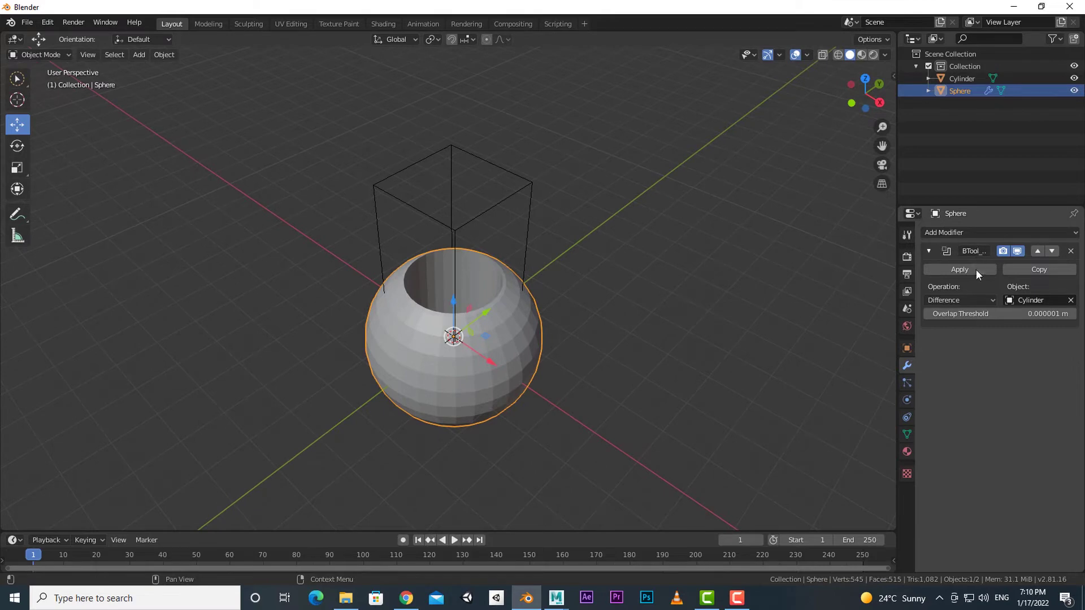
pyautogui.moveTo(752, 385); pyautogui.dragTo(722, 380, button='middle')
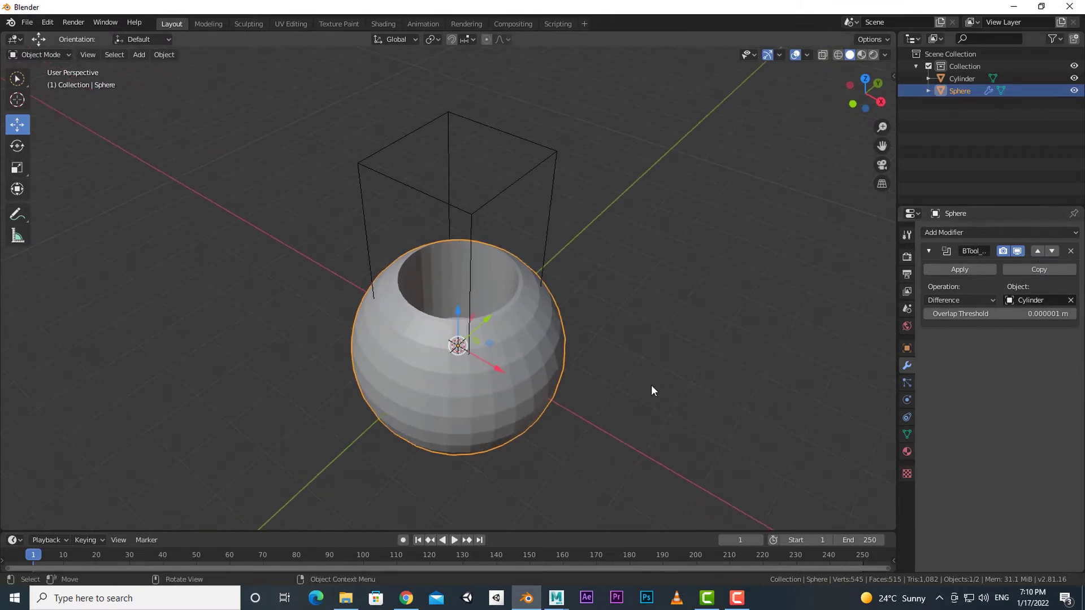
pyautogui.moveTo(652, 386); pyautogui.dragTo(598, 331, button='middle')
# Select the cylinder, start moving it along X, then cancel the move
pyautogui.click(557, 159)
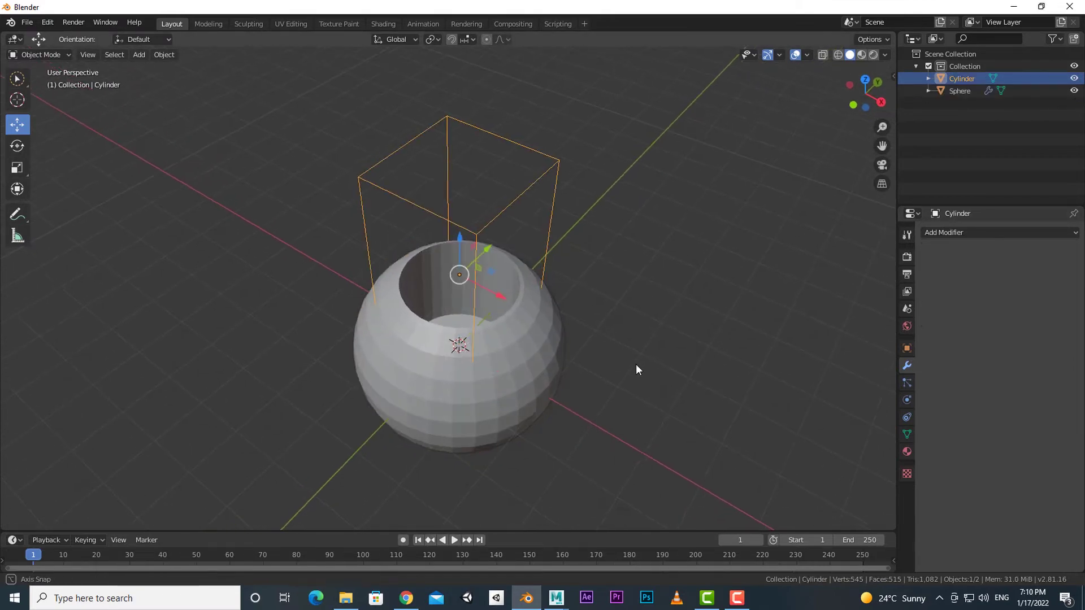
pyautogui.moveTo(636, 364)
pyautogui.mouseDown(button='middle')
pyautogui.moveTo(638, 394)
pyautogui.moveTo(657, 343)
pyautogui.moveTo(632, 347)
pyautogui.mouseUp(button='middle')
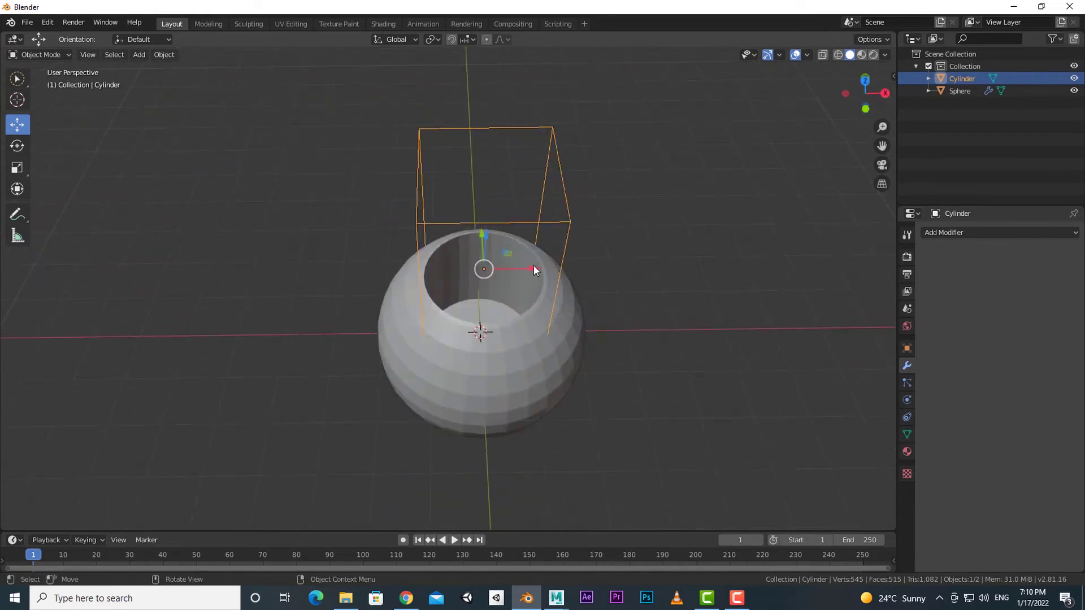
pyautogui.moveTo(533, 269); pyautogui.dragTo(527, 281)
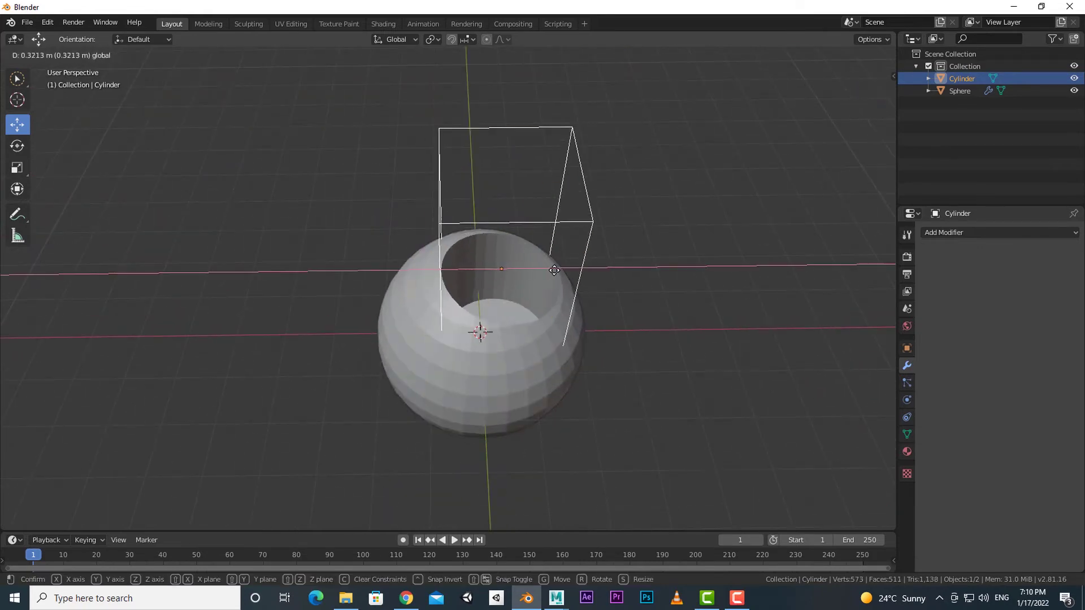
pyautogui.rightClick(527, 281)
pyautogui.moveTo(629, 363); pyautogui.dragTo(545, 367, button='middle')
pyautogui.scroll(-2, 607, 400)
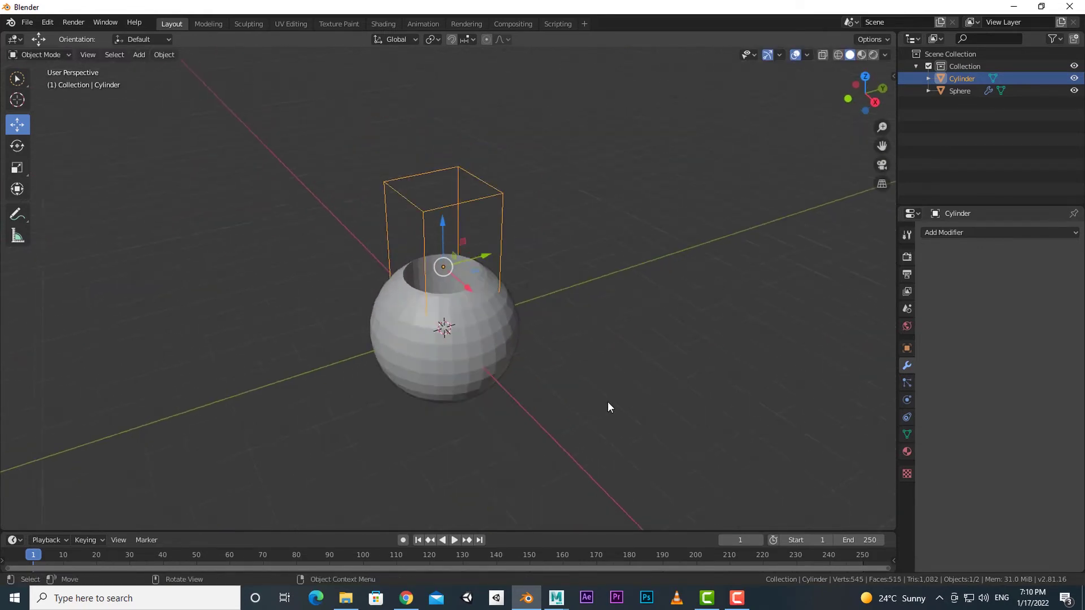
pyautogui.scroll(2, 611, 403)
pyautogui.scroll(-3, 614, 403)
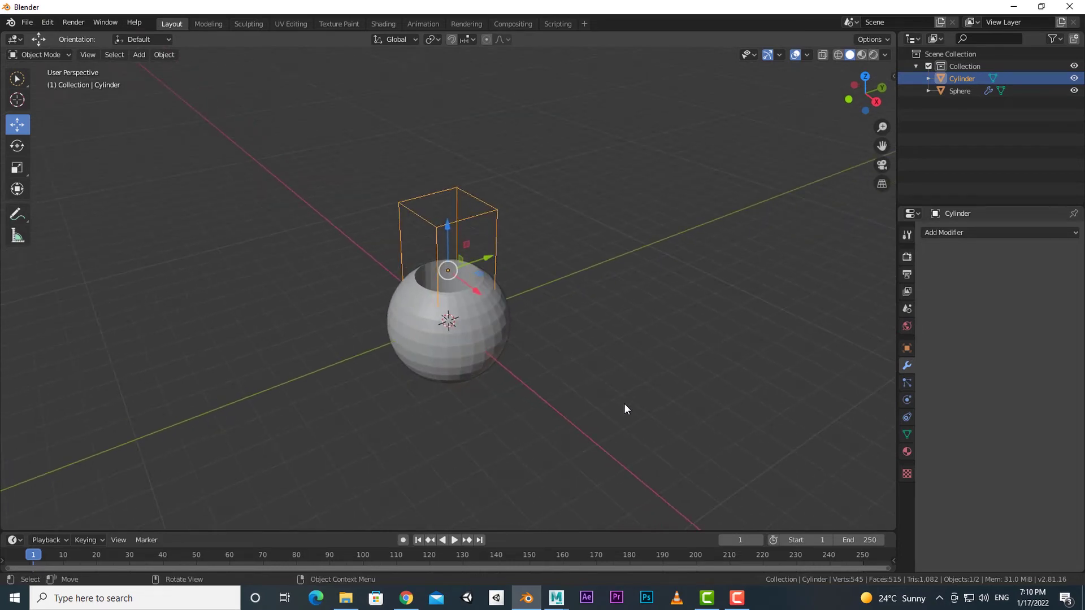
# Browse the Object > Bool Tool submenu, then bring up the Edit menu
pyautogui.click(235, 177)
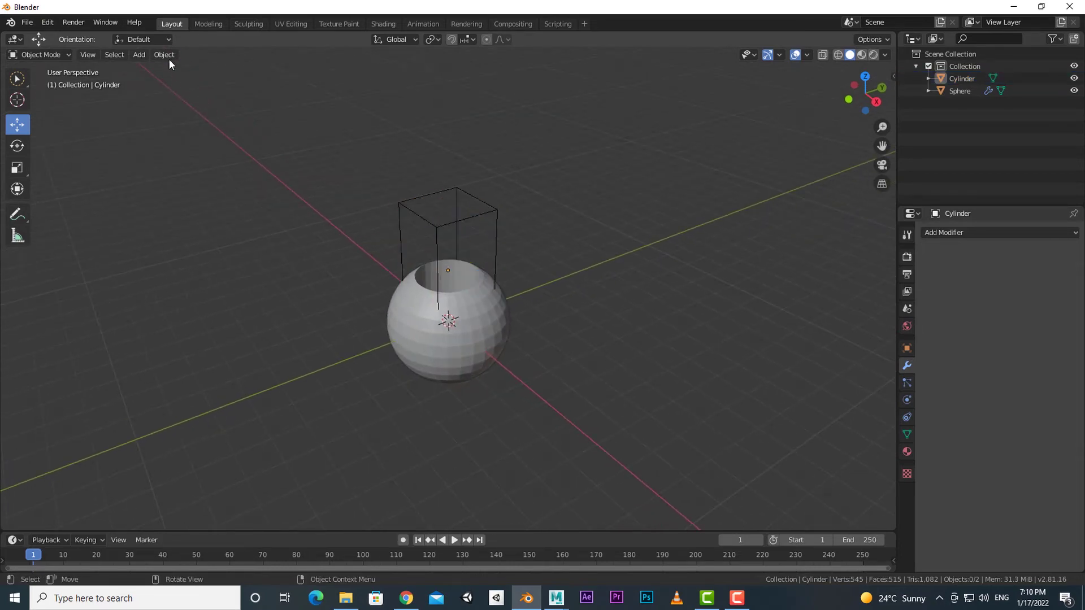
pyautogui.click(167, 57)
pyautogui.moveTo(182, 437)
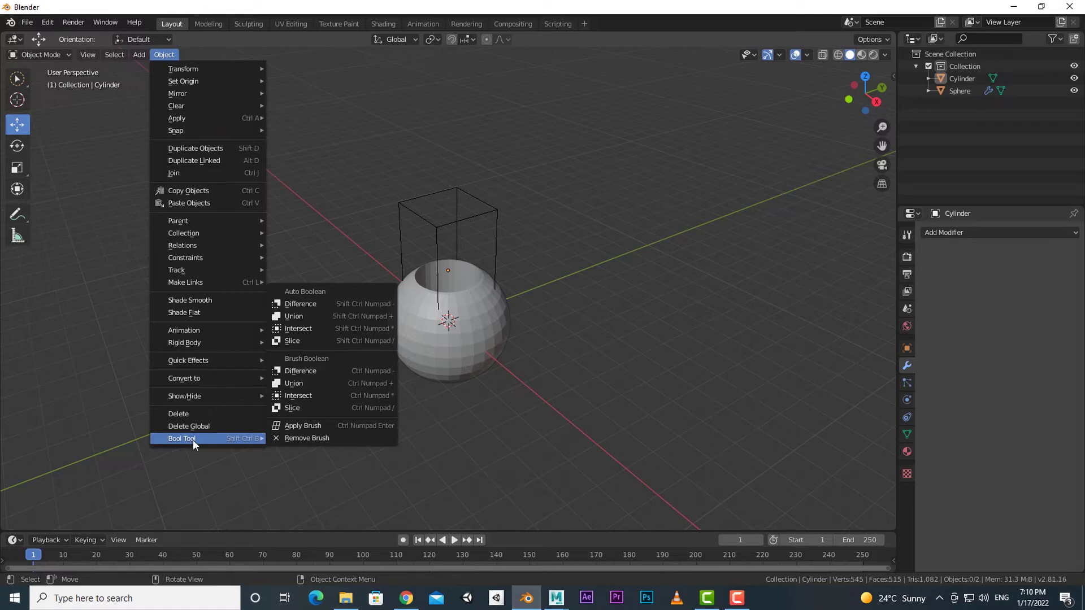
pyautogui.click(48, 23)
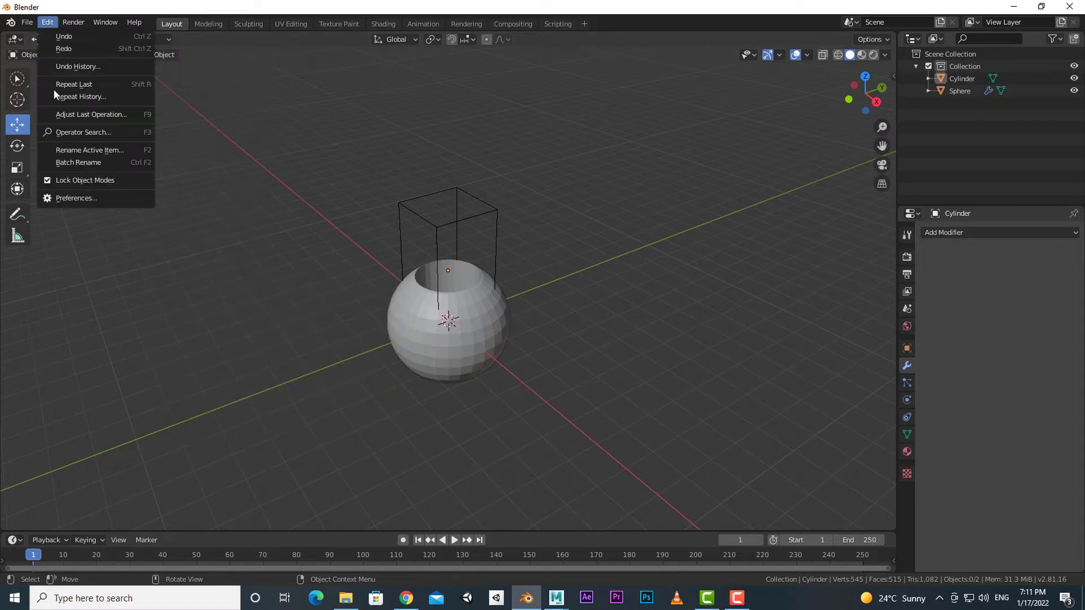
# Search the add-ons for 'boo' and enable Bool Tool in Preferences
pyautogui.click(58, 200)
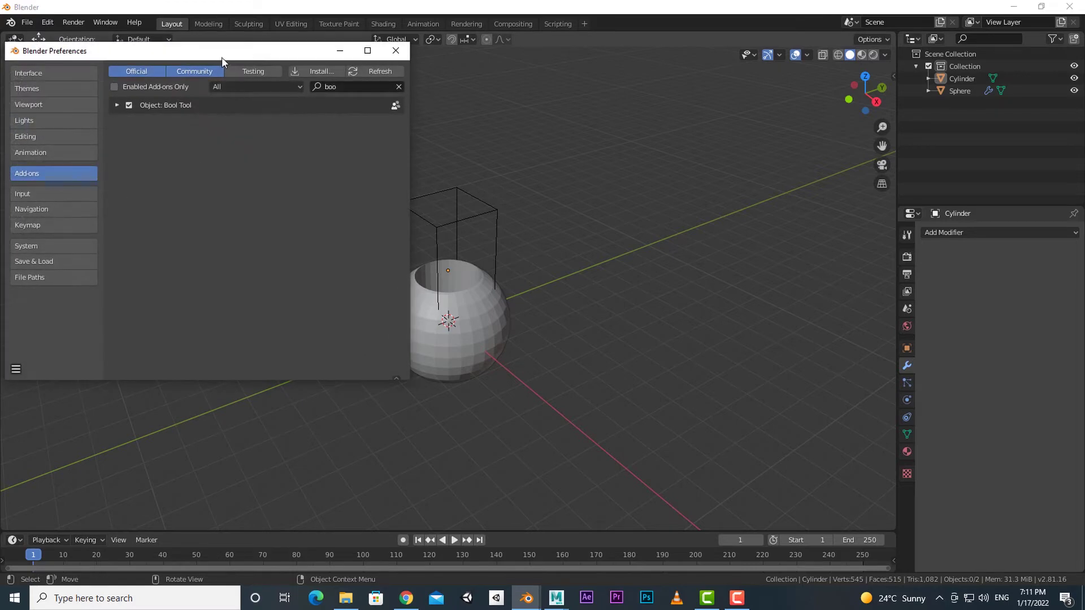
pyautogui.moveTo(220, 56); pyautogui.dragTo(253, 66)
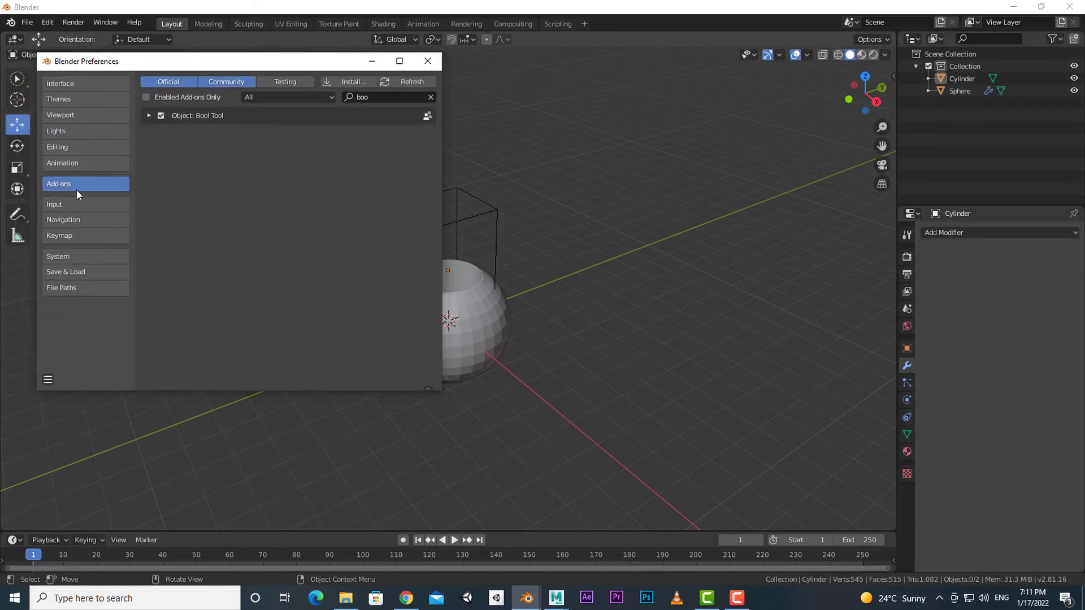
pyautogui.click(388, 97)
pyautogui.click(378, 99)
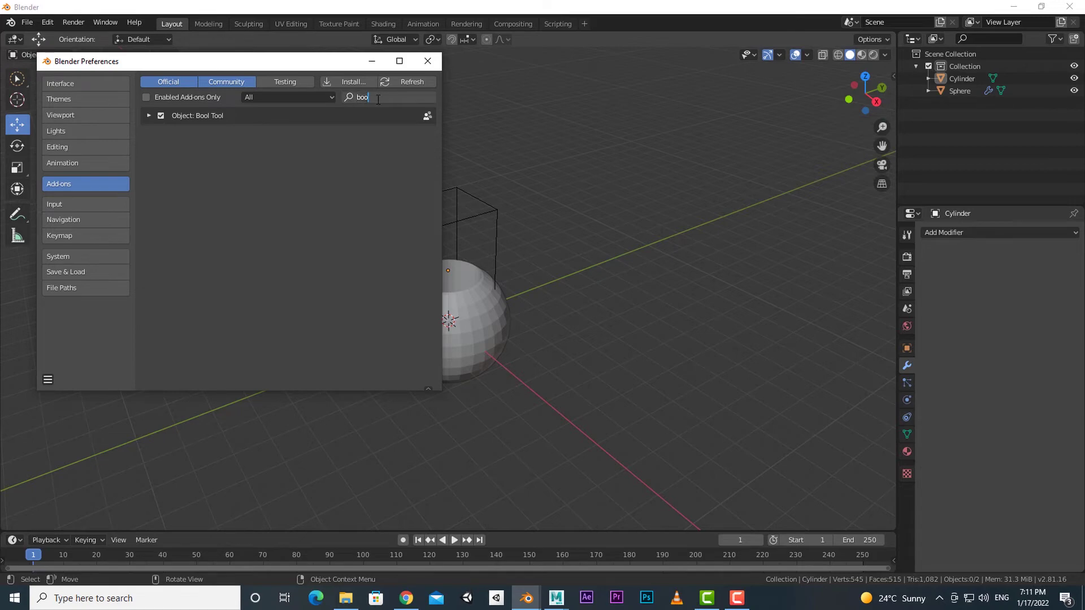
pyautogui.press('BackSpace')
pyautogui.press('BackSpace')
pyautogui.press('BackSpace')
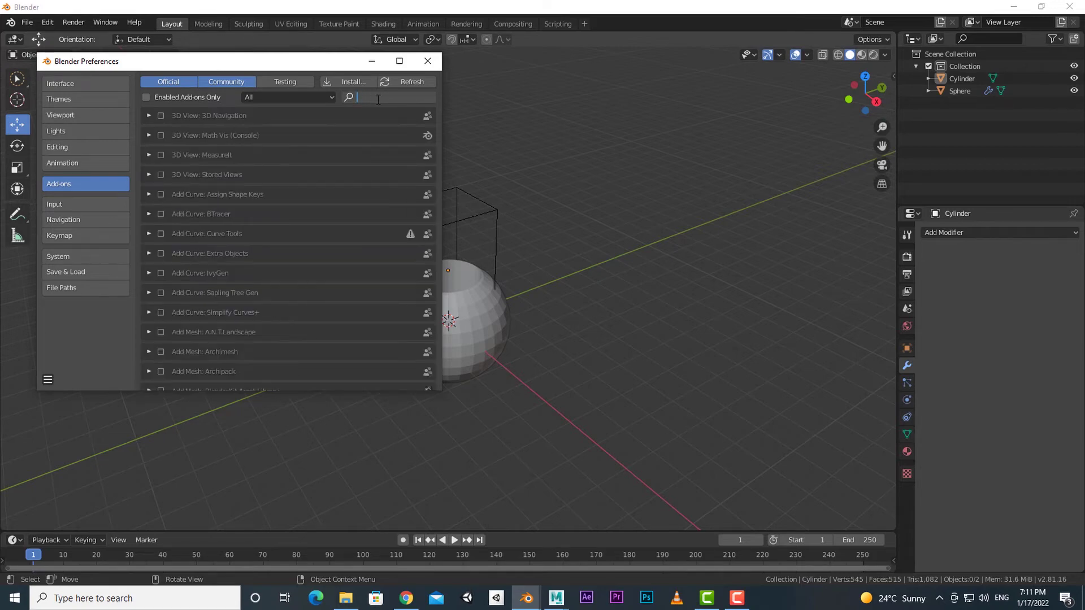
pyautogui.write('boo')
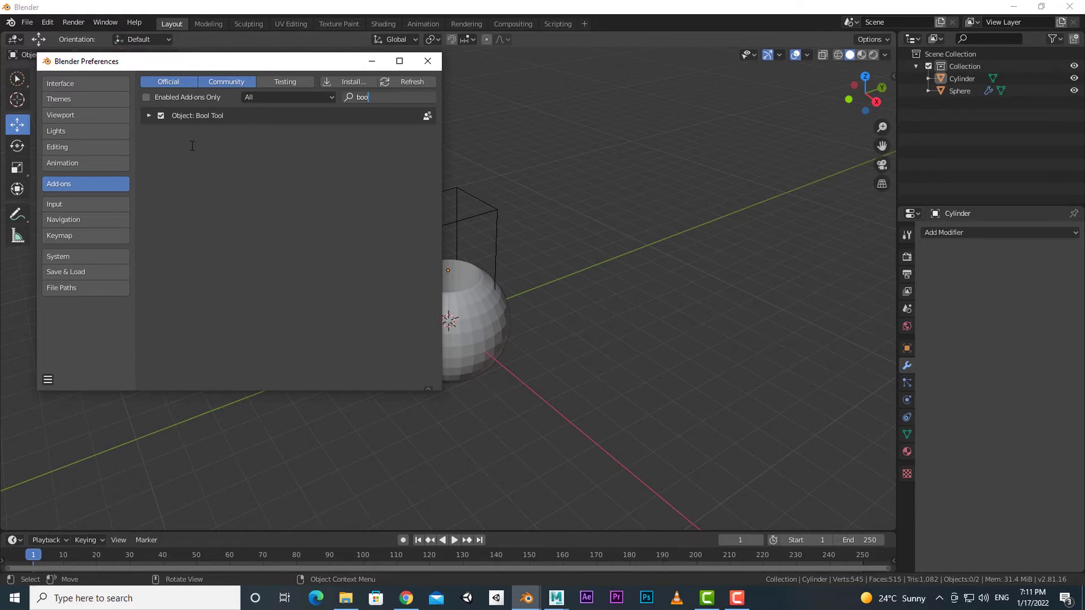
pyautogui.click(162, 123)
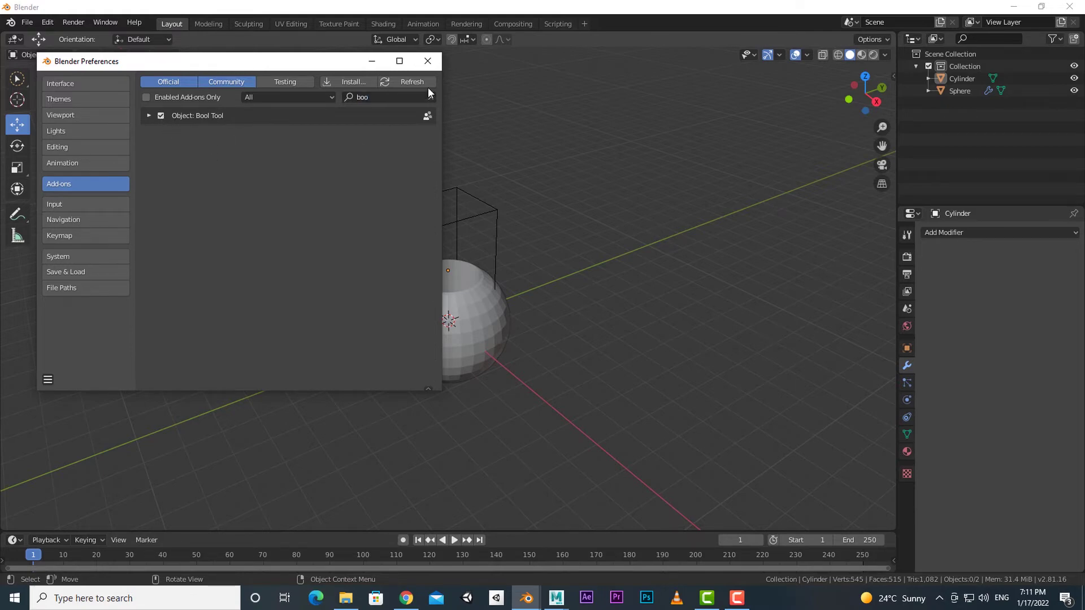
pyautogui.click(428, 61)
# Confirm Bool Tool in the Object menu and move to the slab-and-sphere scene
pyautogui.click(163, 55)
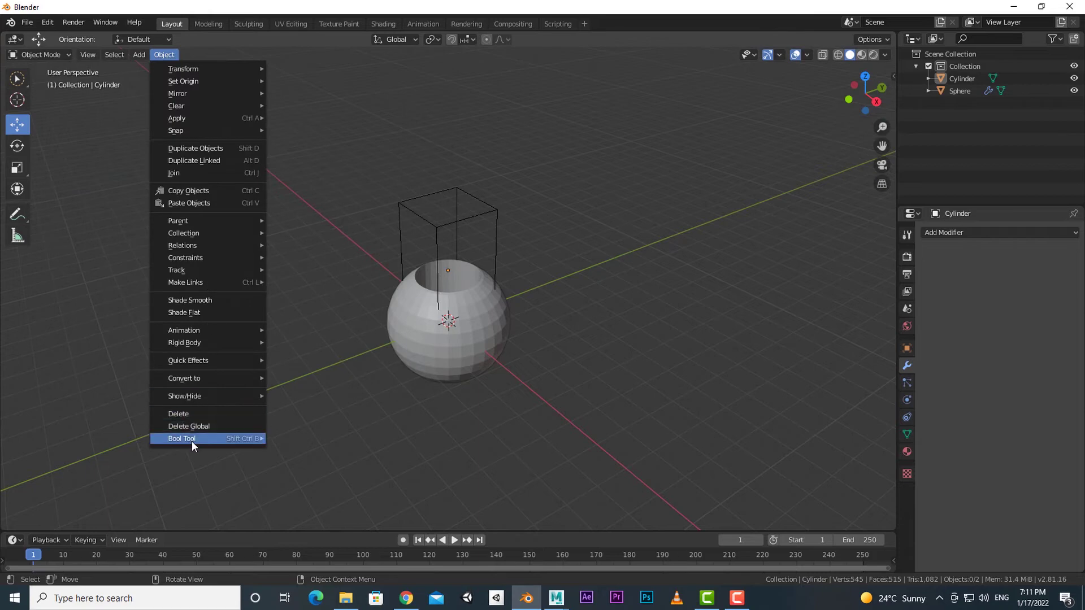
pyautogui.scroll(3, 527, 388)
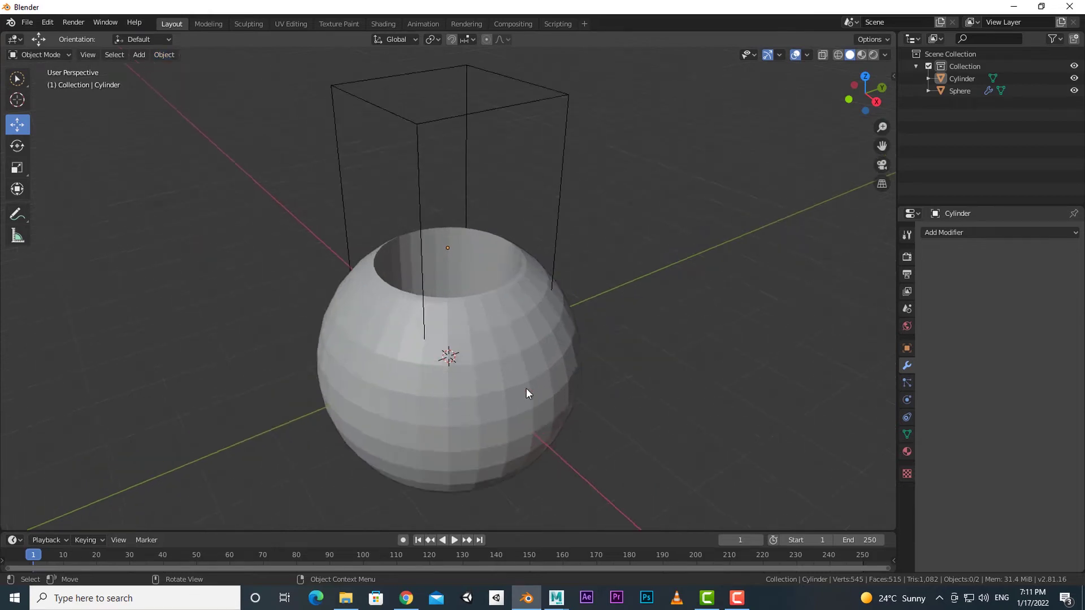
pyautogui.scroll(-3, 529, 394)
pyautogui.scroll(3, 552, 401)
pyautogui.click(552, 403)
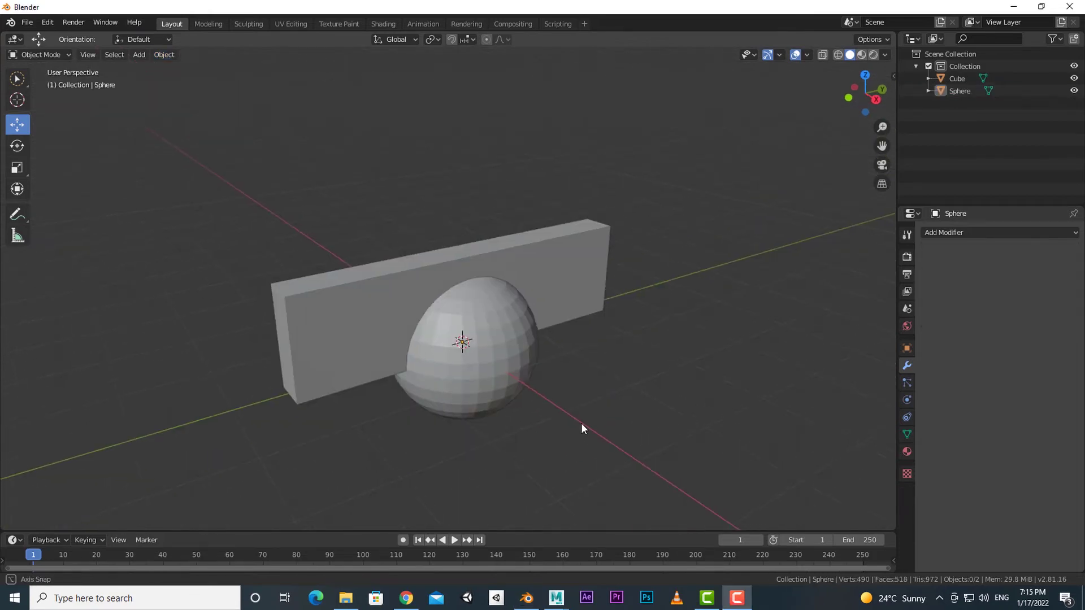
# Select the sphere, then shift-select the box slab so the slab is active
pyautogui.click(519, 356)
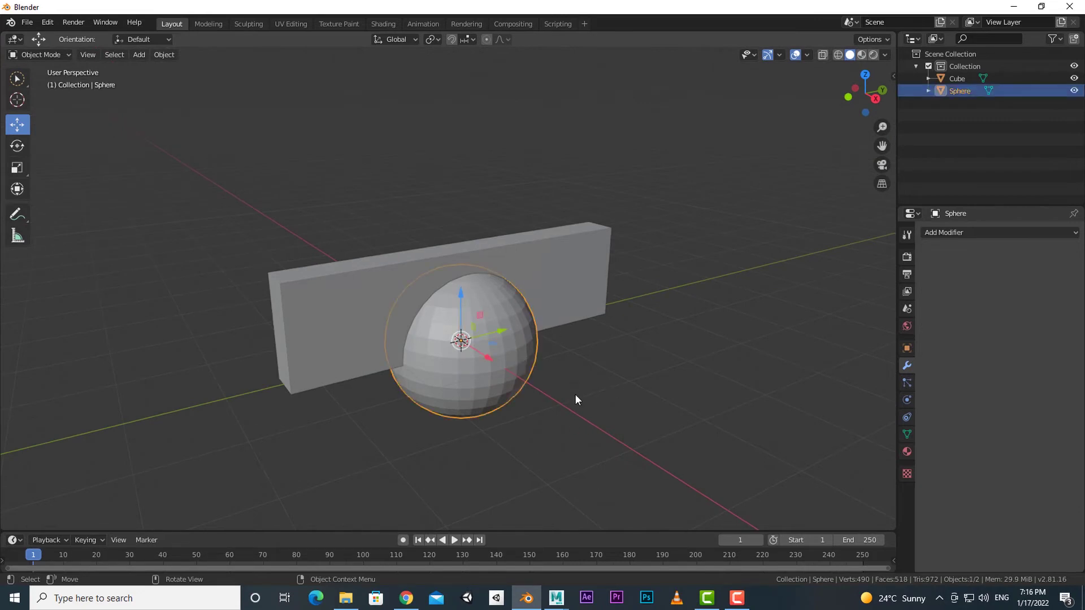
pyautogui.keyDown('shift'); pyautogui.click(588, 286); pyautogui.keyUp('shift')
pyautogui.scroll(-3, 596, 389)
pyautogui.scroll(2, 595, 390)
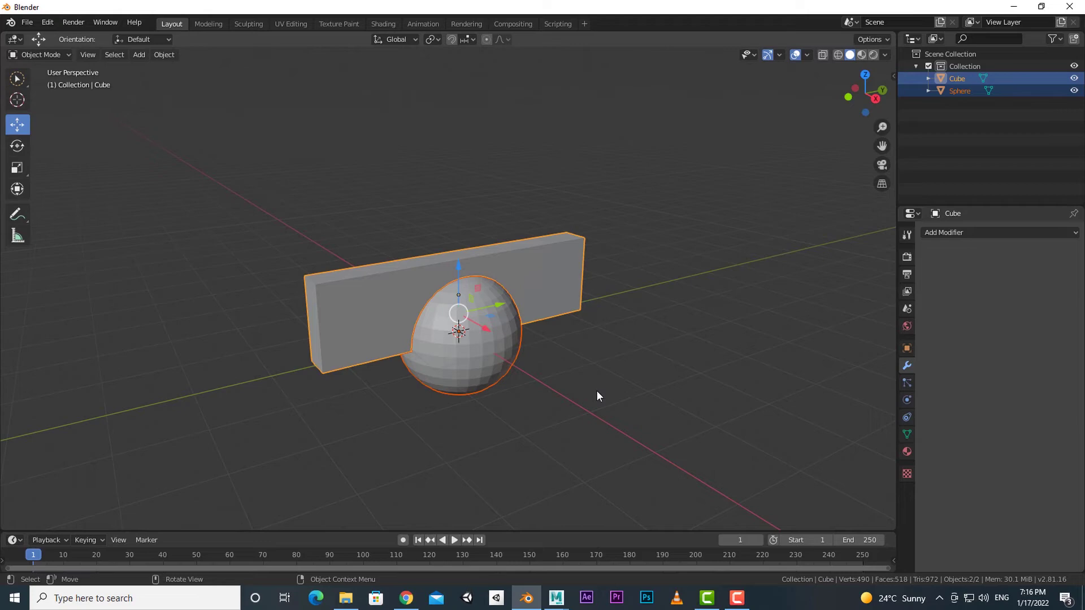
pyautogui.scroll(2, 596, 390)
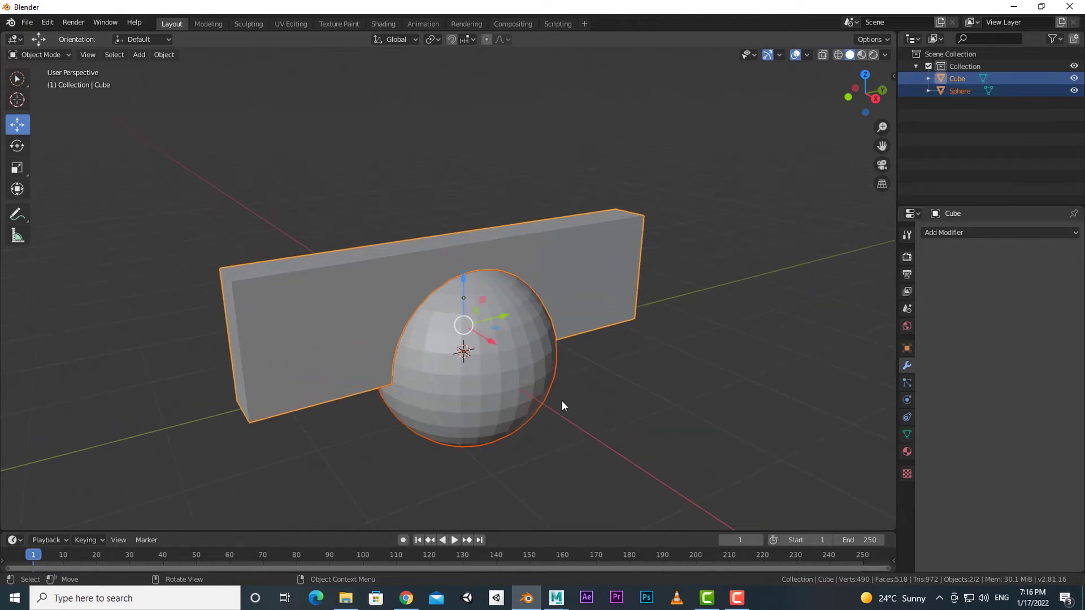
pyautogui.press('ctrl')
pyautogui.press('ctrl+shift+KP_Add')
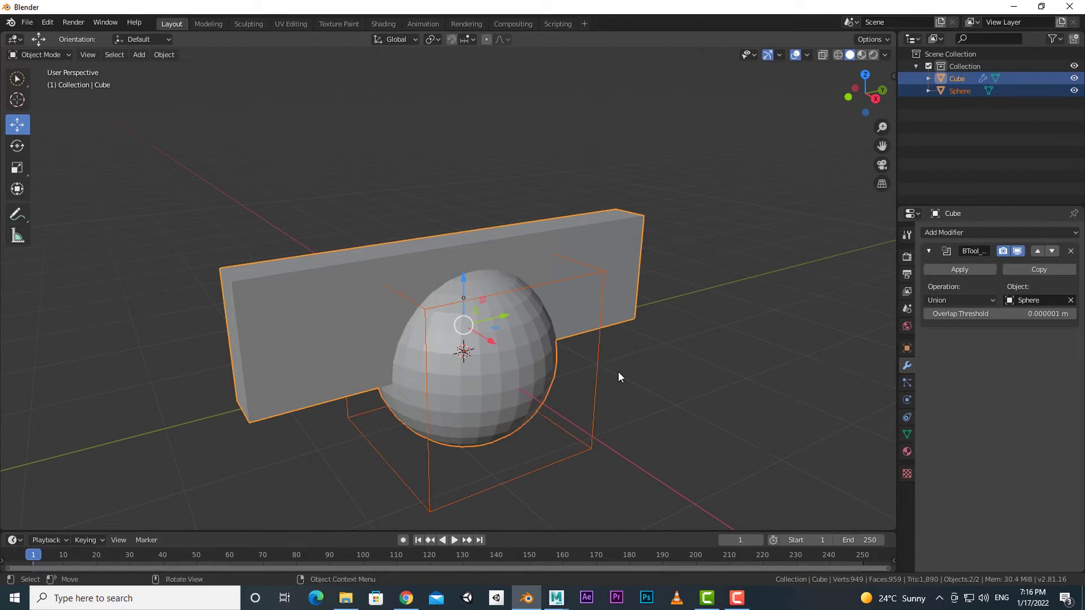
pyautogui.moveTo(591, 435); pyautogui.dragTo(662, 392, button='middle')
pyautogui.click(606, 418)
pyautogui.moveTo(606, 419); pyautogui.dragTo(634, 398, button='middle')
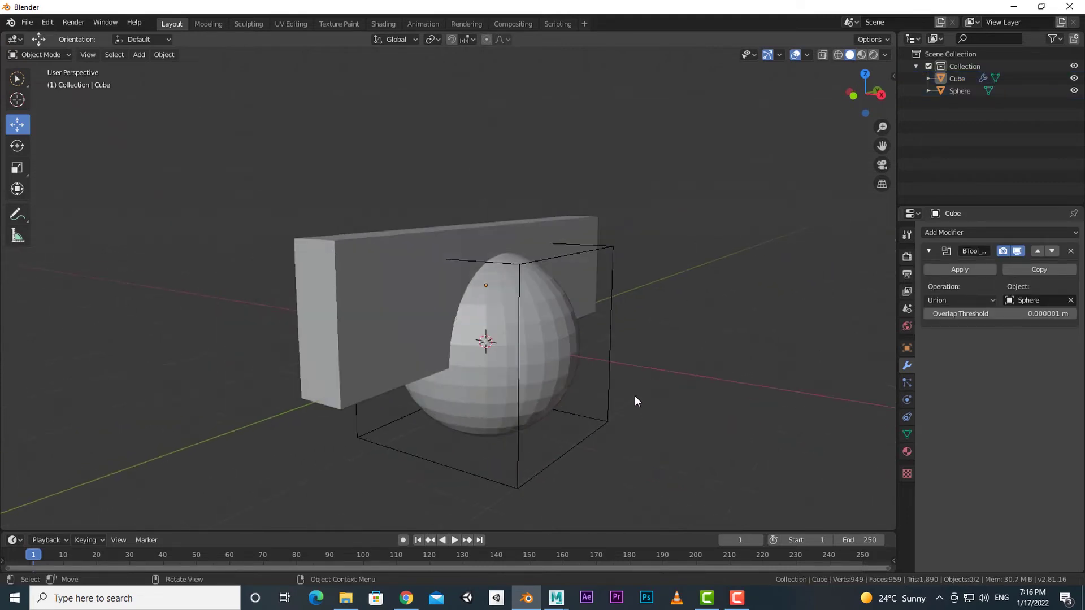
pyautogui.click(419, 297)
pyautogui.moveTo(487, 238); pyautogui.dragTo(488, 128)
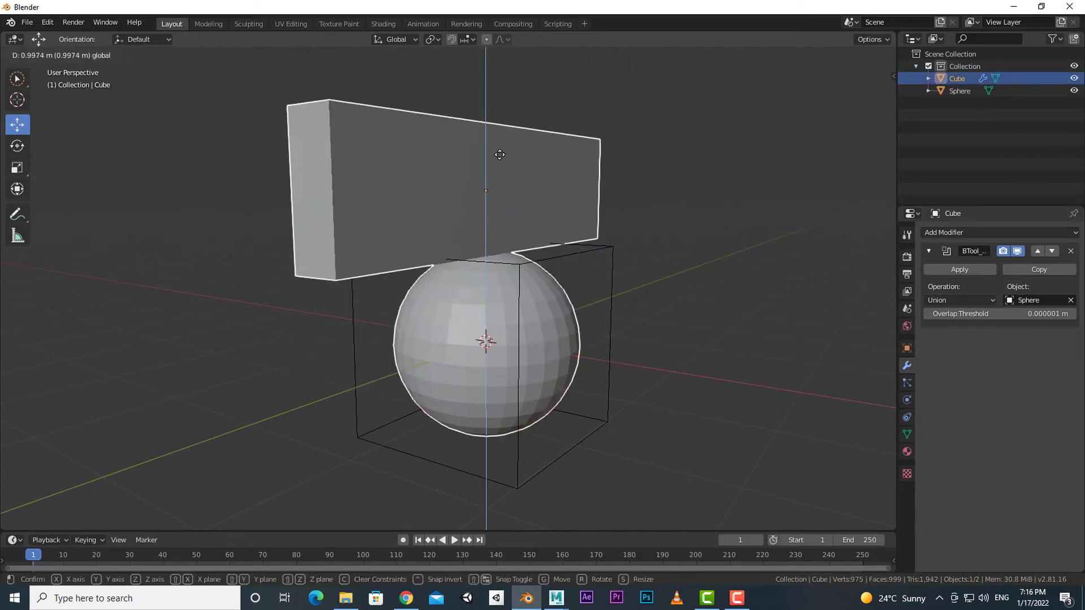
pyautogui.hotkey('ctrl', 'z')
pyautogui.moveTo(607, 367); pyautogui.dragTo(659, 394, button='middle')
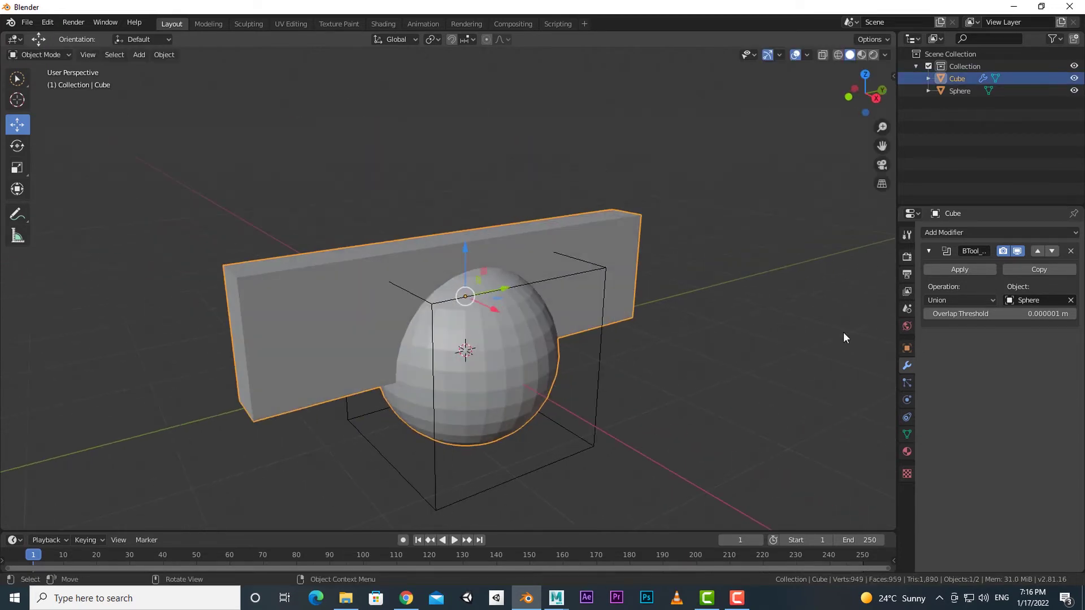
pyautogui.click(970, 269)
pyautogui.moveTo(819, 345); pyautogui.dragTo(631, 368, button='middle')
pyautogui.click(632, 368)
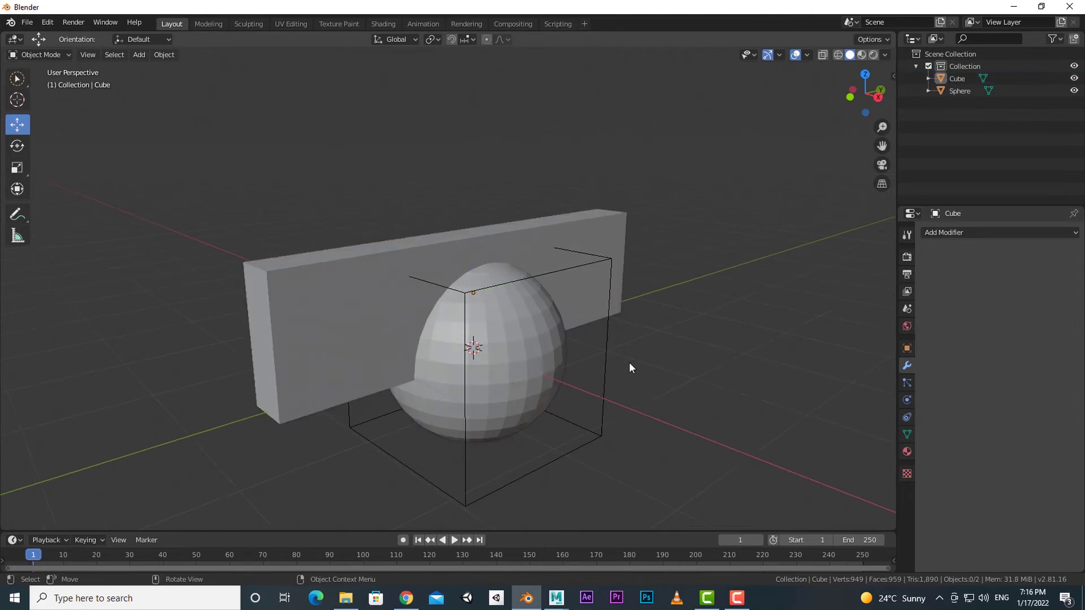
pyautogui.click(493, 355)
pyautogui.moveTo(503, 360); pyautogui.dragTo(573, 430)
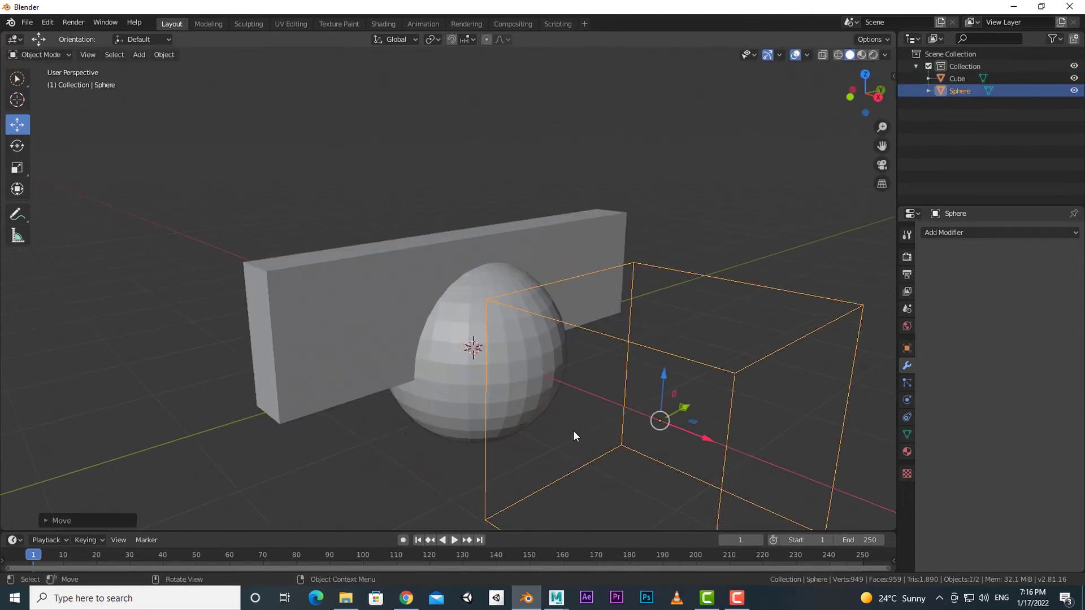
pyautogui.scroll(-3, 572, 429)
pyautogui.click(488, 365)
pyautogui.moveTo(504, 302); pyautogui.dragTo(439, 341)
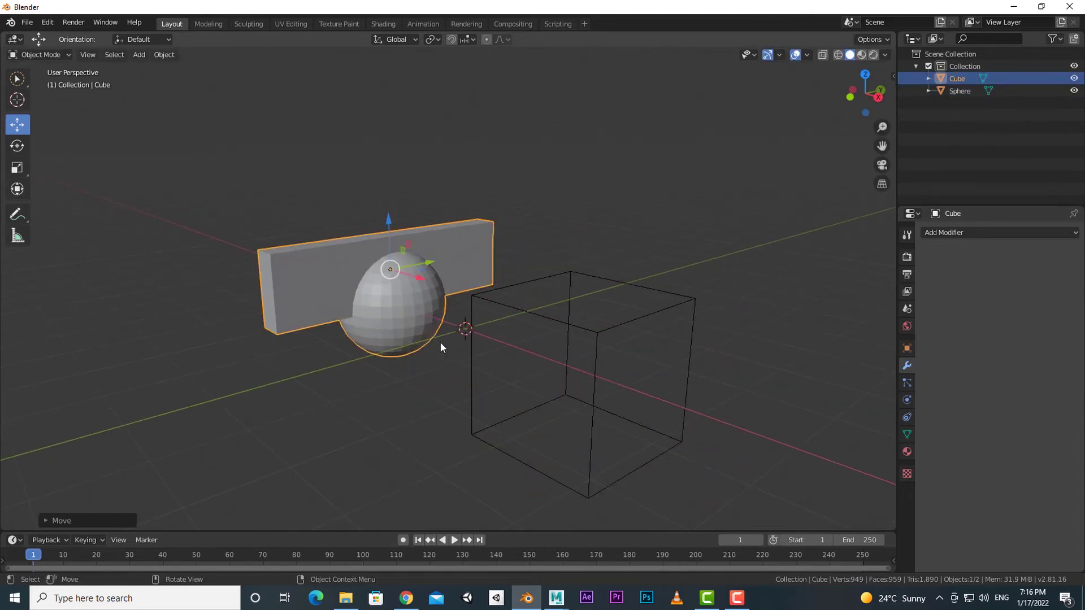
pyautogui.moveTo(439, 341)
pyautogui.mouseDown(button='middle')
pyautogui.moveTo(561, 312)
pyautogui.moveTo(456, 353)
pyautogui.moveTo(646, 391)
pyautogui.moveTo(645, 376)
pyautogui.moveTo(535, 401)
pyautogui.mouseUp(button='middle')
pyautogui.scroll(2, 456, 359)
pyautogui.hotkey('shift', 'z')
pyautogui.hotkey('alt', 'a')
pyautogui.hotkey('shift', 'z')
pyautogui.scroll(2, 535, 401)
pyautogui.click(476, 391)
pyautogui.hotkey('alt', 'a')
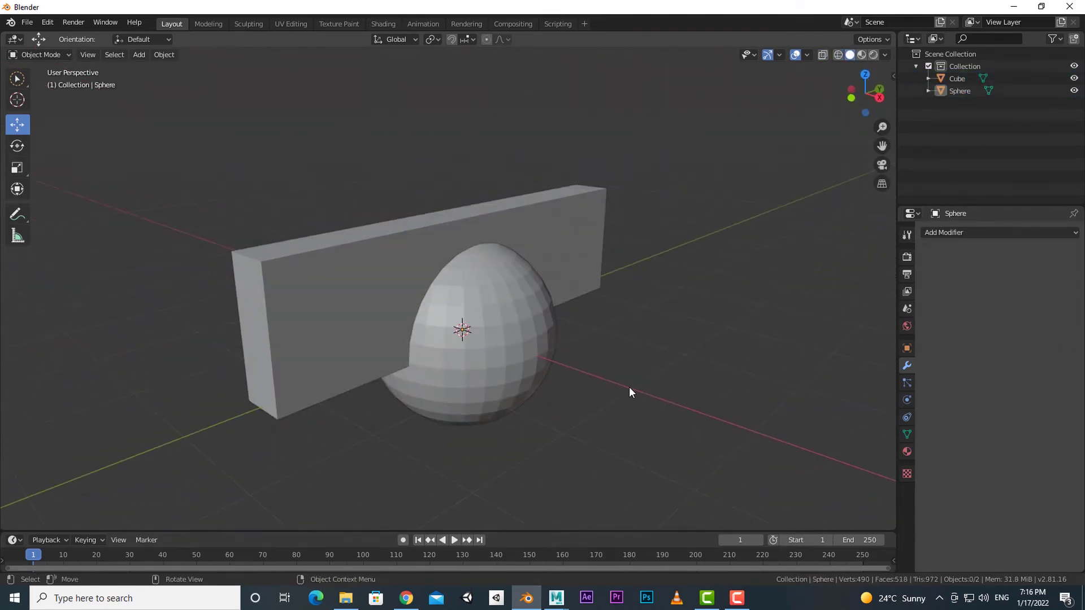
pyautogui.click(545, 339)
pyautogui.keyDown('shift'); pyautogui.click(603, 288); pyautogui.keyUp('shift')
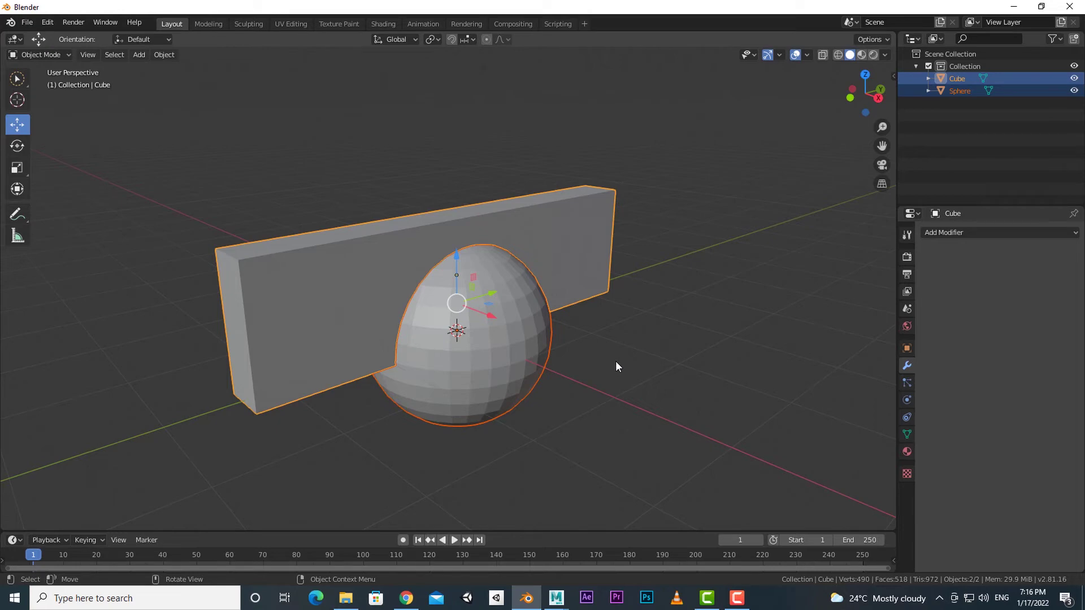
pyautogui.press('ctrl+KP_Multiply')
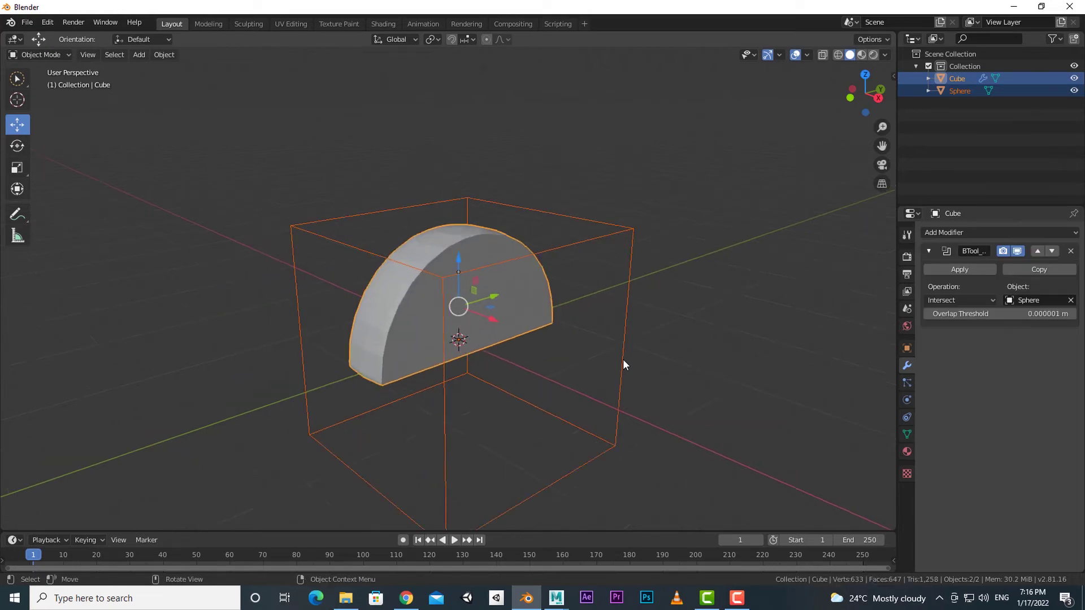
pyautogui.moveTo(622, 360)
pyautogui.mouseDown(button='middle')
pyautogui.moveTo(649, 379)
pyautogui.moveTo(698, 346)
pyautogui.moveTo(618, 363)
pyautogui.moveTo(579, 403)
pyautogui.moveTo(419, 387)
pyautogui.moveTo(407, 360)
pyautogui.moveTo(531, 353)
pyautogui.moveTo(559, 368)
pyautogui.mouseUp(button='middle')
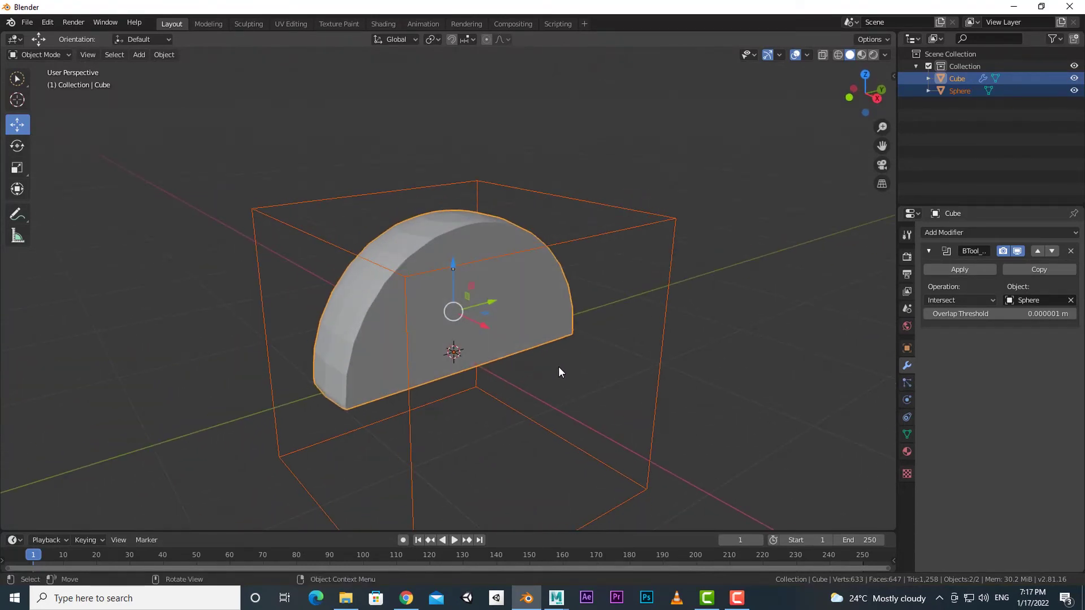
pyautogui.moveTo(559, 366)
pyautogui.mouseDown(button='middle')
pyautogui.moveTo(526, 376)
pyautogui.moveTo(661, 375)
pyautogui.moveTo(673, 323)
pyautogui.moveTo(513, 358)
pyautogui.moveTo(483, 383)
pyautogui.moveTo(558, 379)
pyautogui.moveTo(556, 346)
pyautogui.moveTo(448, 348)
pyautogui.moveTo(522, 379)
pyautogui.mouseUp(button='middle')
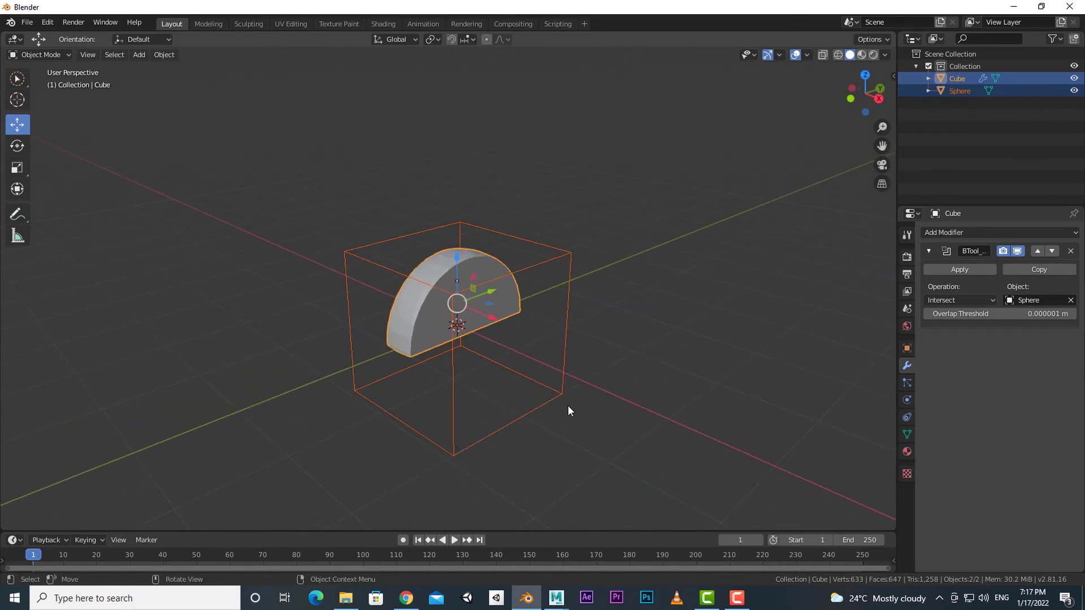
pyautogui.hotkey('ctrl', 'z')
pyautogui.hotkey('ctrl', 'z')
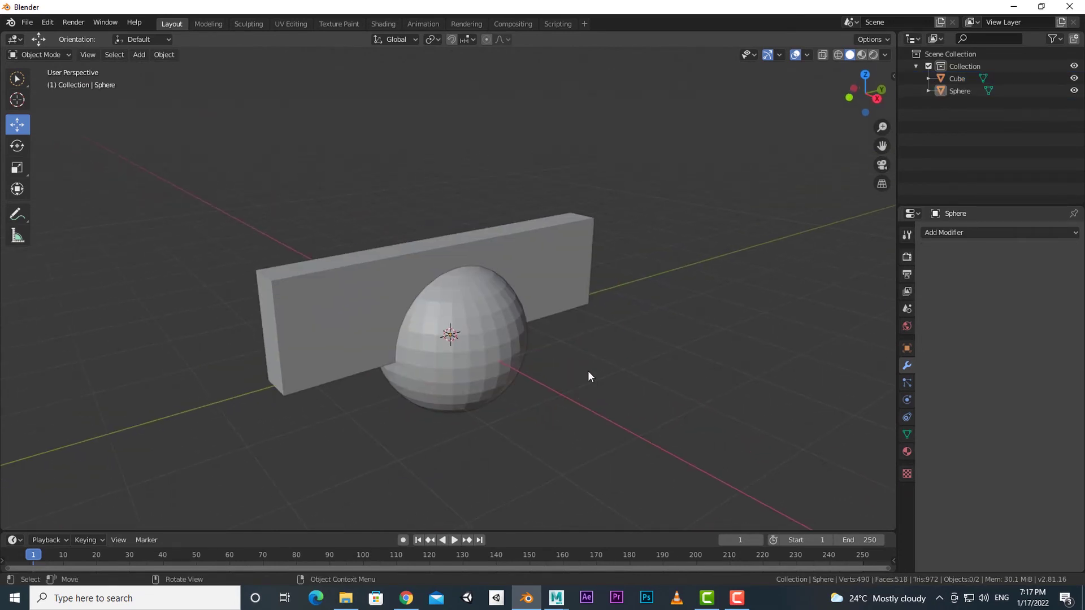
# Select the slab and sphere (sphere active) and run a Bool Tool Difference to cut the slab from the sphere
pyautogui.scroll(1, 587, 372)
pyautogui.click(504, 320)
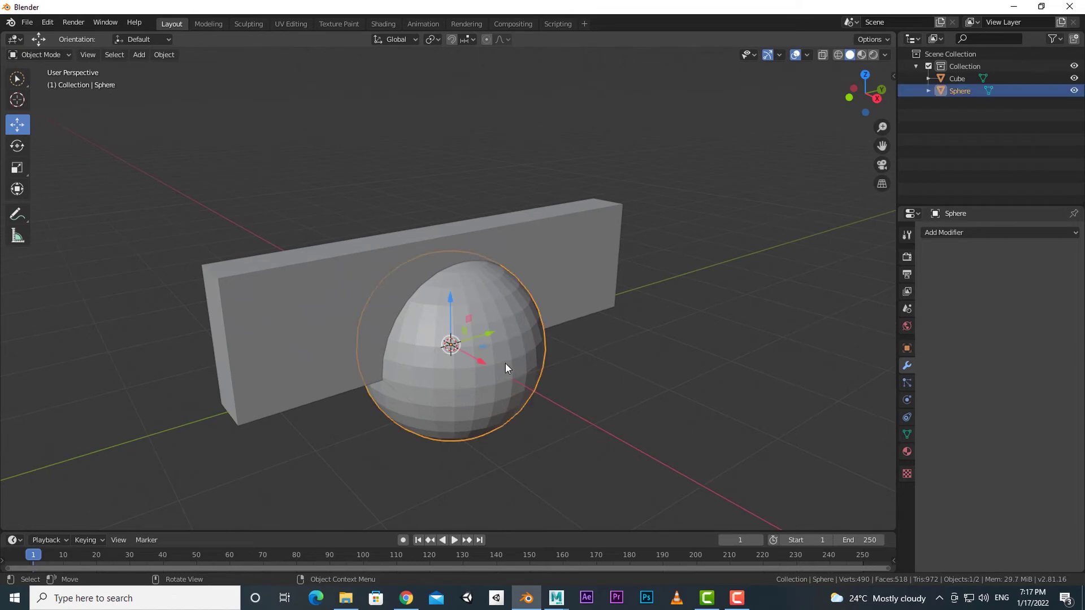
pyautogui.moveTo(505, 364); pyautogui.dragTo(583, 365, button='middle')
pyautogui.click(587, 363)
pyautogui.click(564, 340)
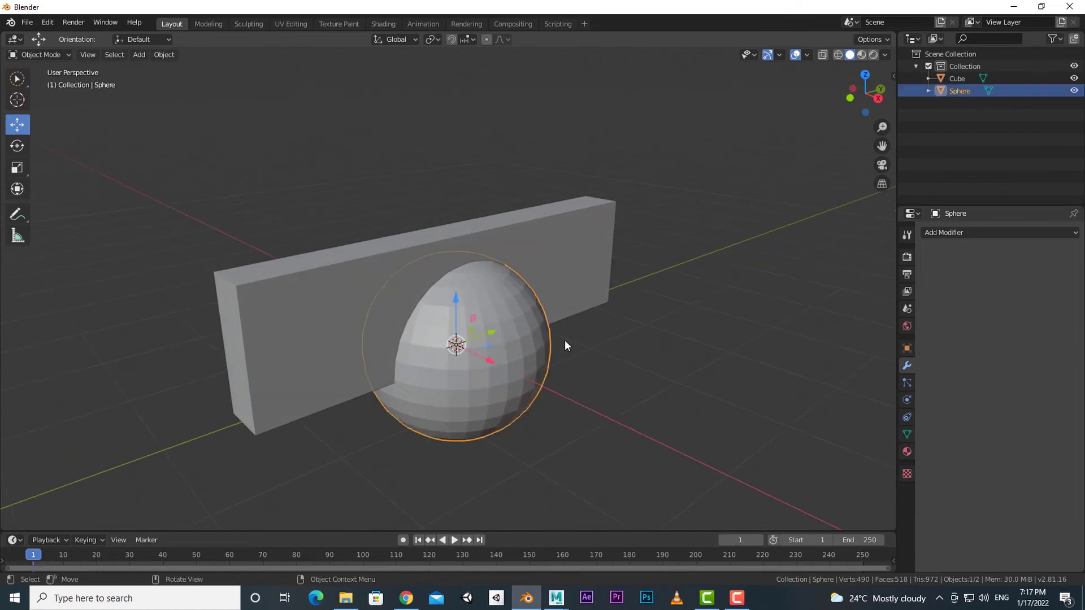
pyautogui.click(608, 389)
pyautogui.press('a')
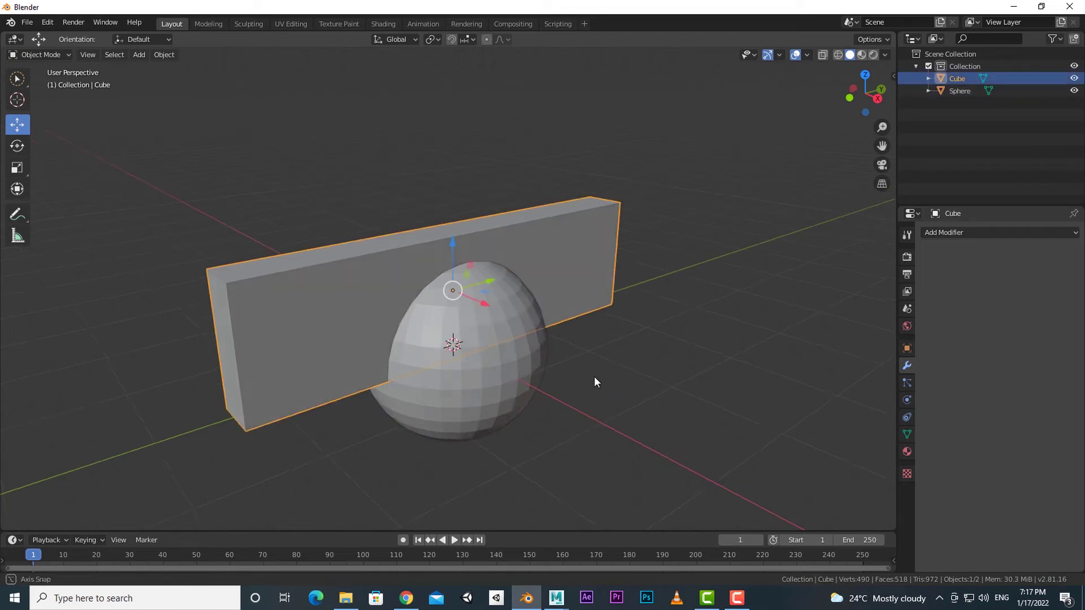
pyautogui.moveTo(594, 376)
pyautogui.mouseDown(button='middle')
pyautogui.moveTo(518, 366)
pyautogui.moveTo(595, 414)
pyautogui.mouseUp(button='middle')
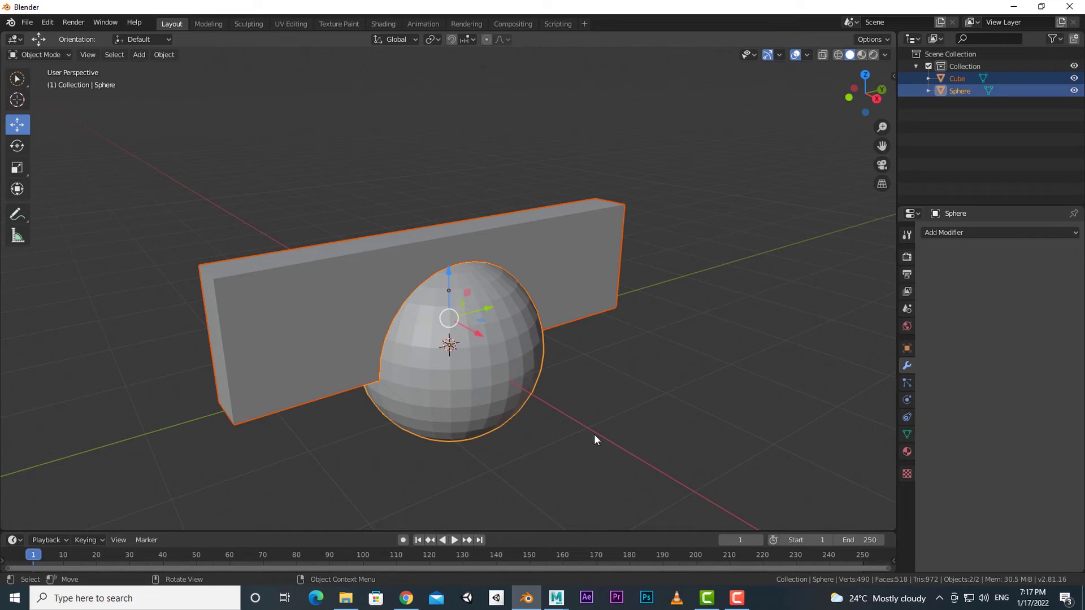
pyautogui.press('ctrl+shift+KP_Subtract')
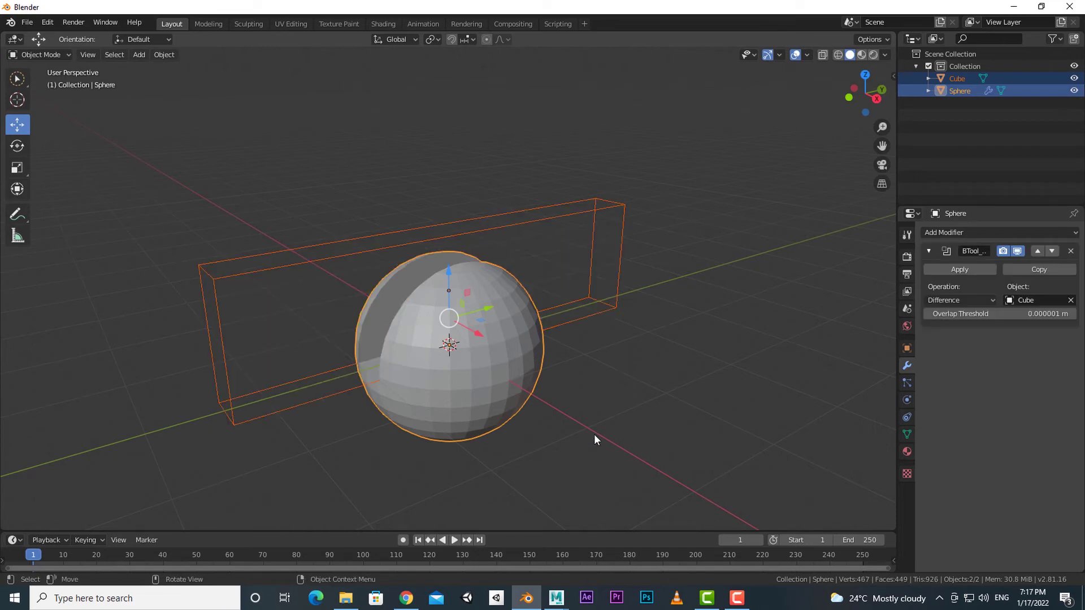
# Move the slab left, away from the sphere, and orbit to view the slit
pyautogui.moveTo(594, 434)
pyautogui.mouseDown(button='middle')
pyautogui.moveTo(632, 411)
pyautogui.moveTo(707, 444)
pyautogui.moveTo(686, 404)
pyautogui.mouseUp(button='middle')
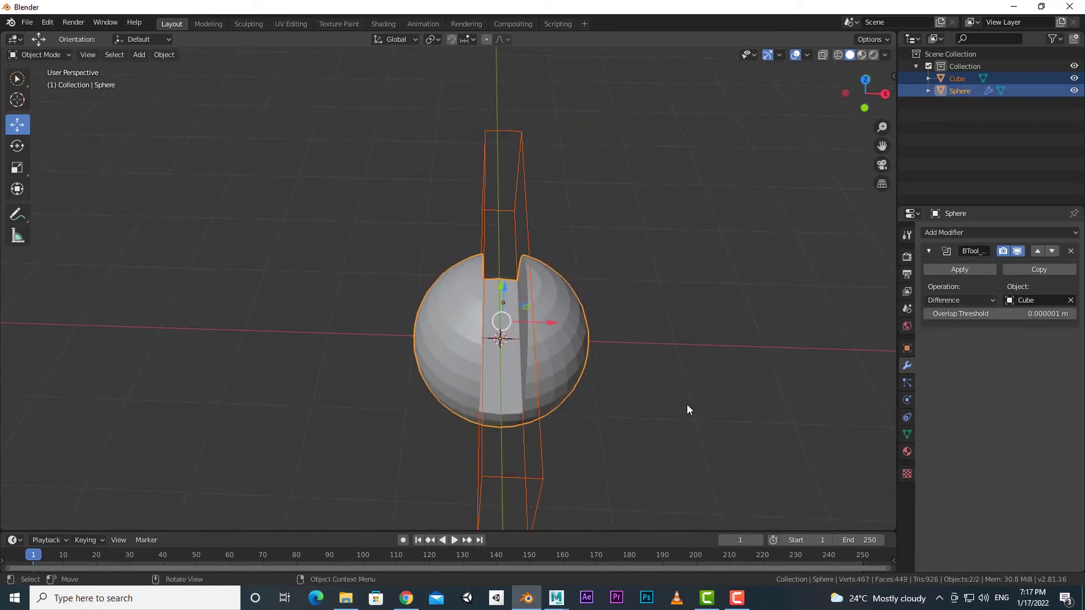
pyautogui.hotkey('ctrl', 'a')
pyautogui.click(572, 424)
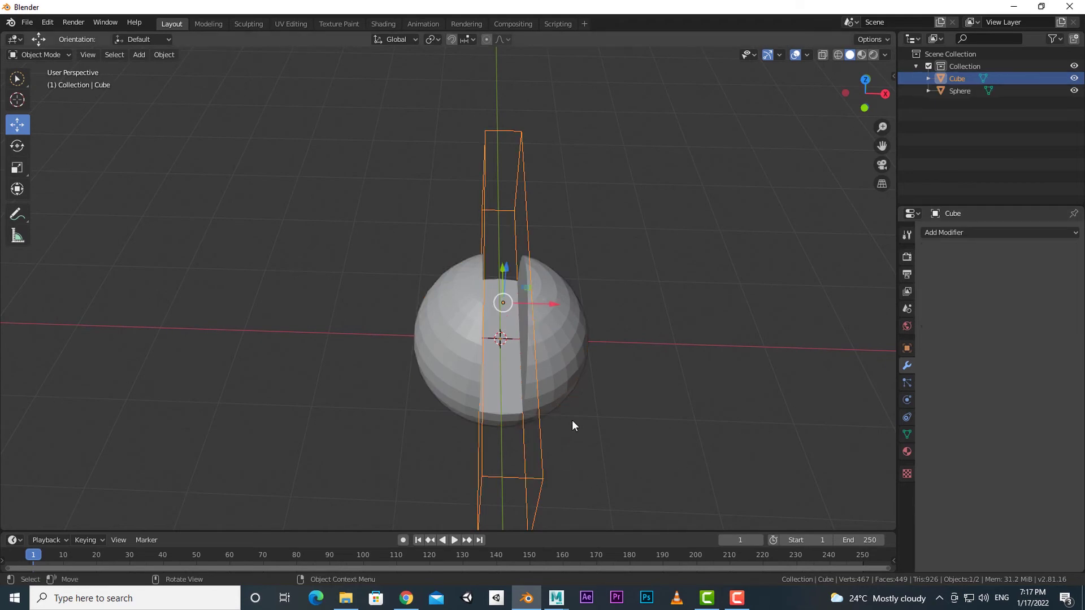
pyautogui.moveTo(553, 307); pyautogui.dragTo(364, 333)
pyautogui.moveTo(364, 333); pyautogui.dragTo(560, 399, button='middle')
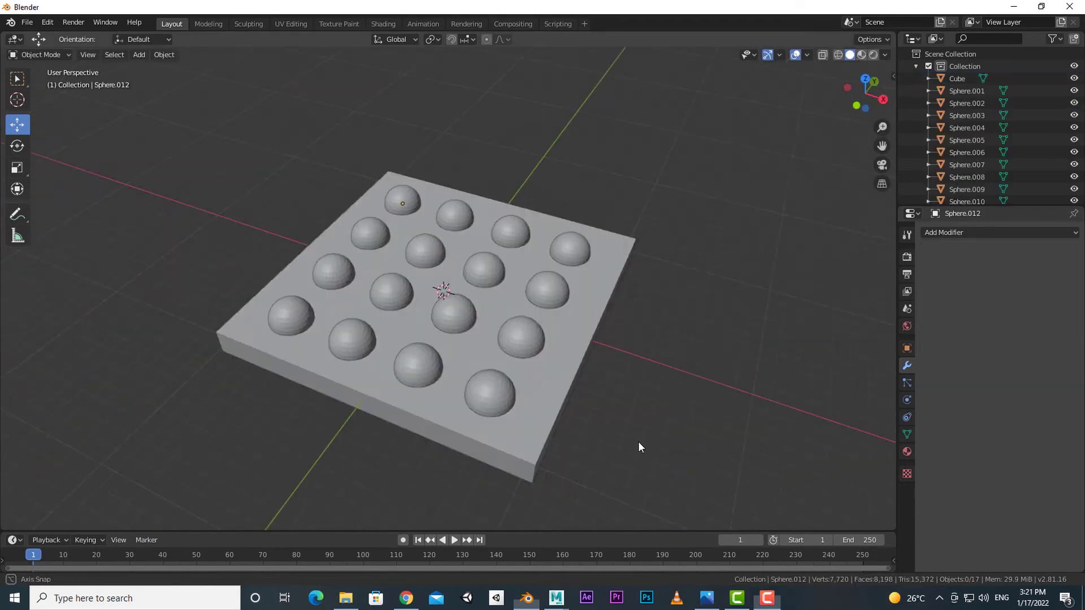
pyautogui.moveTo(639, 441)
pyautogui.mouseDown(button='middle')
pyautogui.moveTo(586, 421)
pyautogui.moveTo(754, 419)
pyautogui.moveTo(719, 460)
pyautogui.moveTo(653, 436)
pyautogui.mouseUp(button='middle')
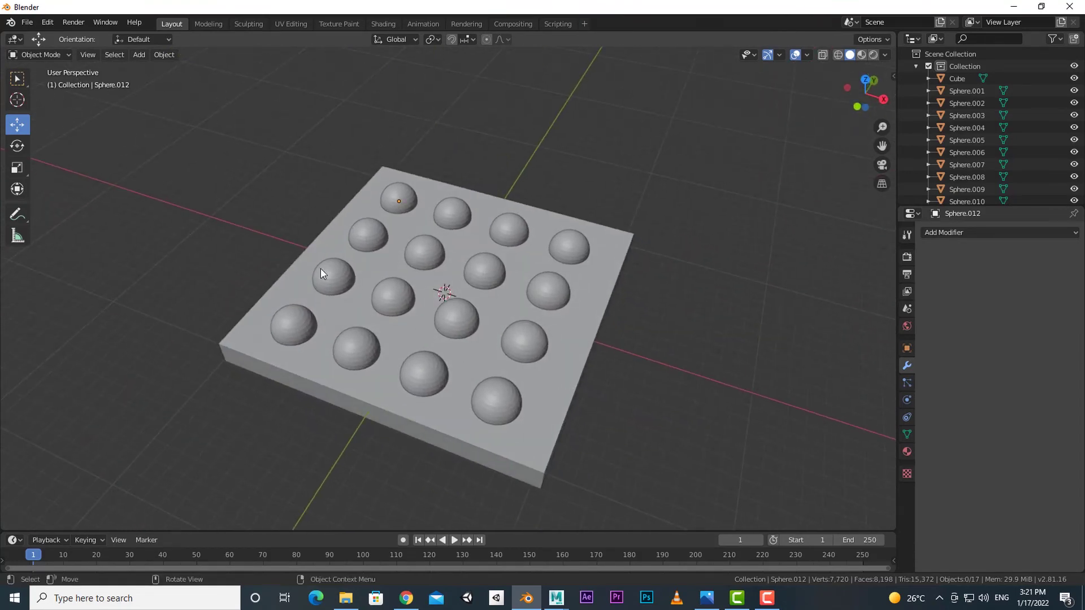
# Add a Boolean modifier to the slab and duplicate it into a second one
pyautogui.moveTo(450, 265)
pyautogui.mouseDown(button='middle')
pyautogui.moveTo(623, 435)
pyautogui.moveTo(621, 411)
pyautogui.moveTo(642, 421)
pyautogui.mouseUp(button='middle')
pyautogui.moveTo(648, 467); pyautogui.dragTo(558, 409, button='middle')
pyautogui.click(558, 409)
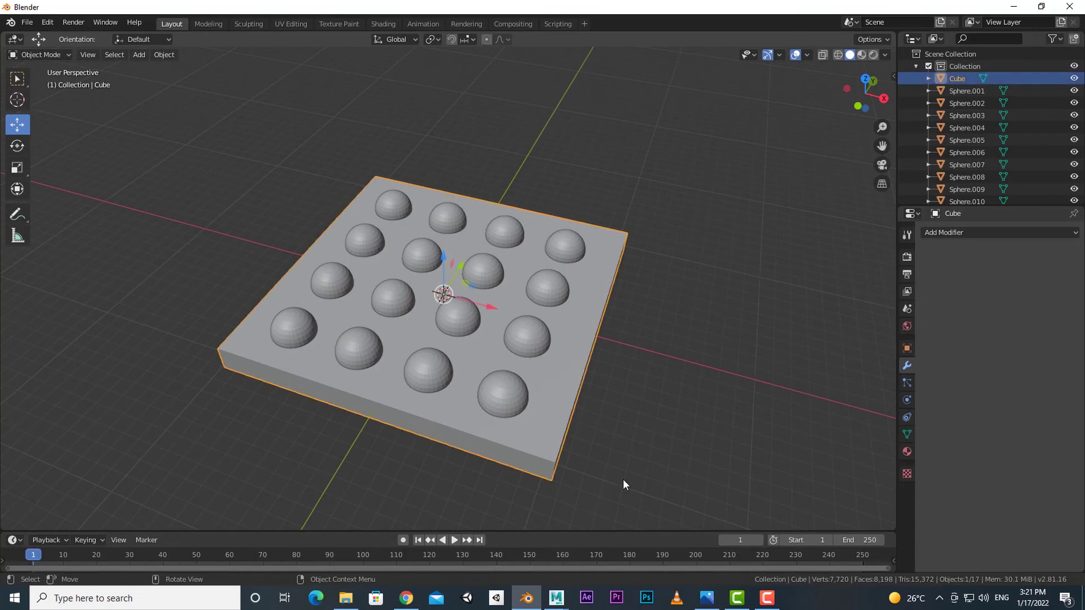
pyautogui.moveTo(623, 479); pyautogui.dragTo(530, 398, button='middle')
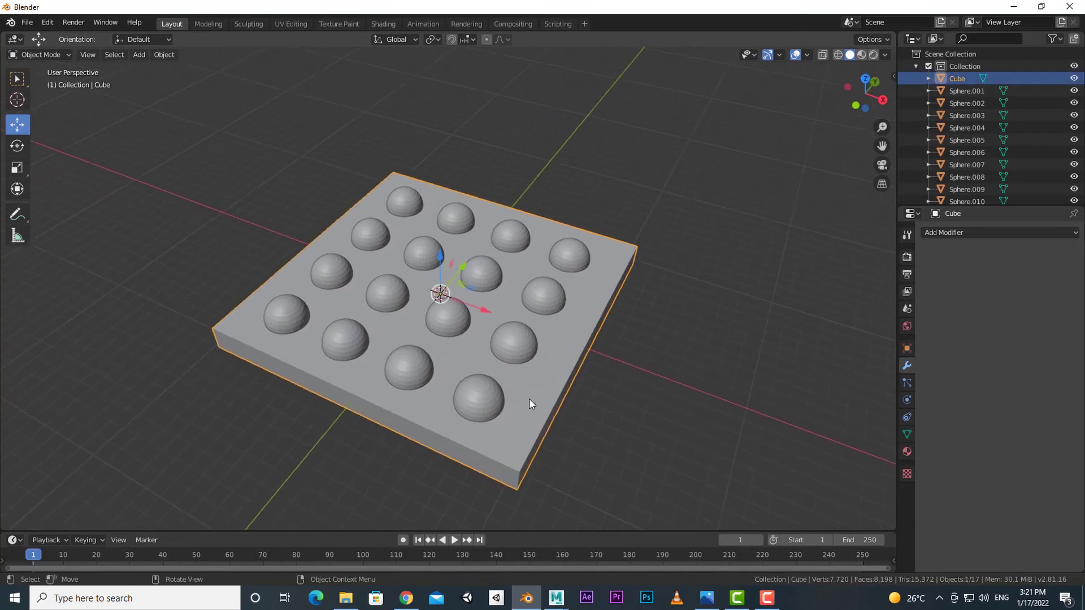
pyautogui.click(959, 233)
pyautogui.click(837, 287)
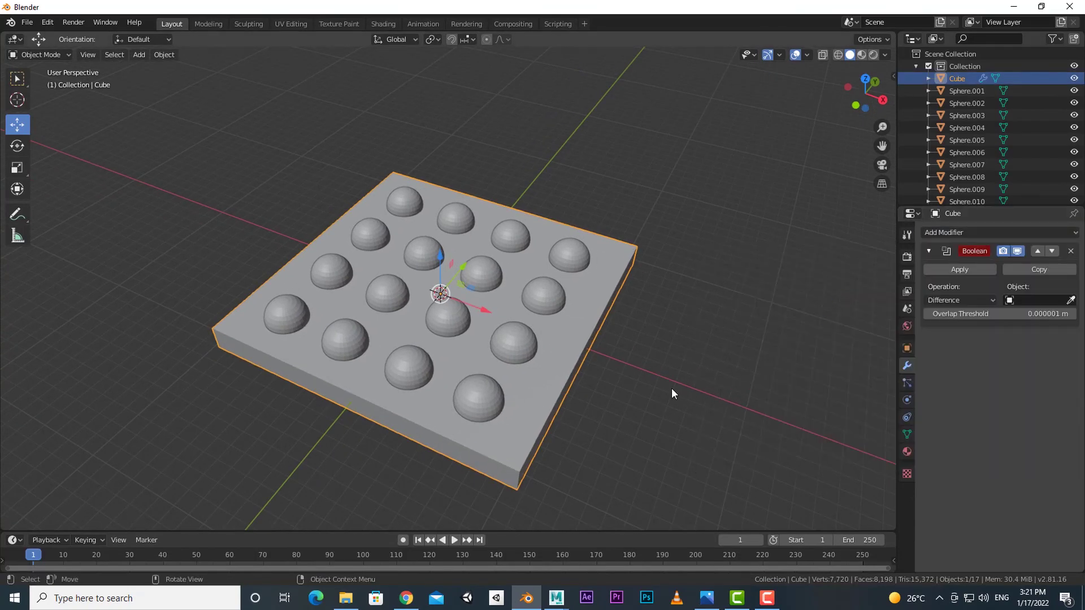
pyautogui.moveTo(671, 387); pyautogui.dragTo(814, 374, button='middle')
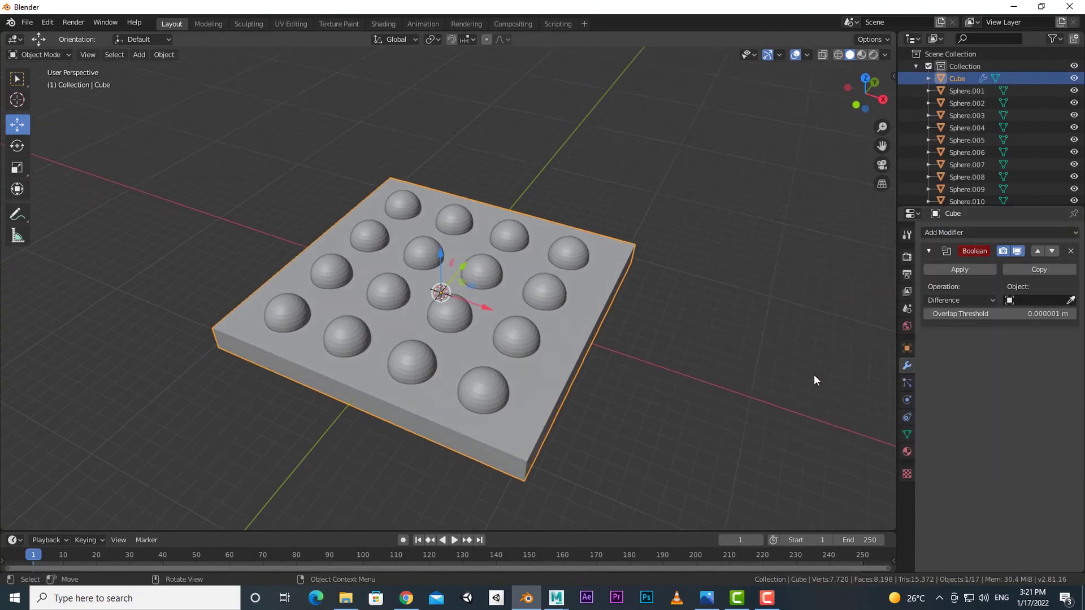
pyautogui.moveTo(647, 394)
pyautogui.mouseDown(button='middle')
pyautogui.moveTo(664, 397)
pyautogui.moveTo(668, 437)
pyautogui.moveTo(704, 405)
pyautogui.mouseUp(button='middle')
pyautogui.click(1039, 270)
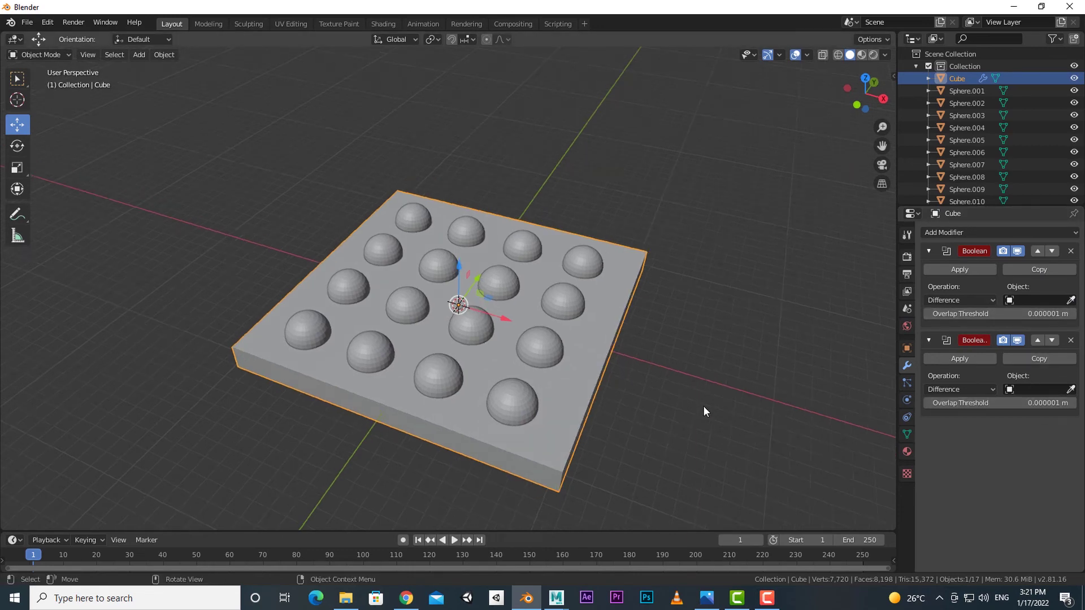
# Assign Sphere and Sphere.001 as the two Boolean cutters, then apply both modifiers
pyautogui.click(1030, 298)
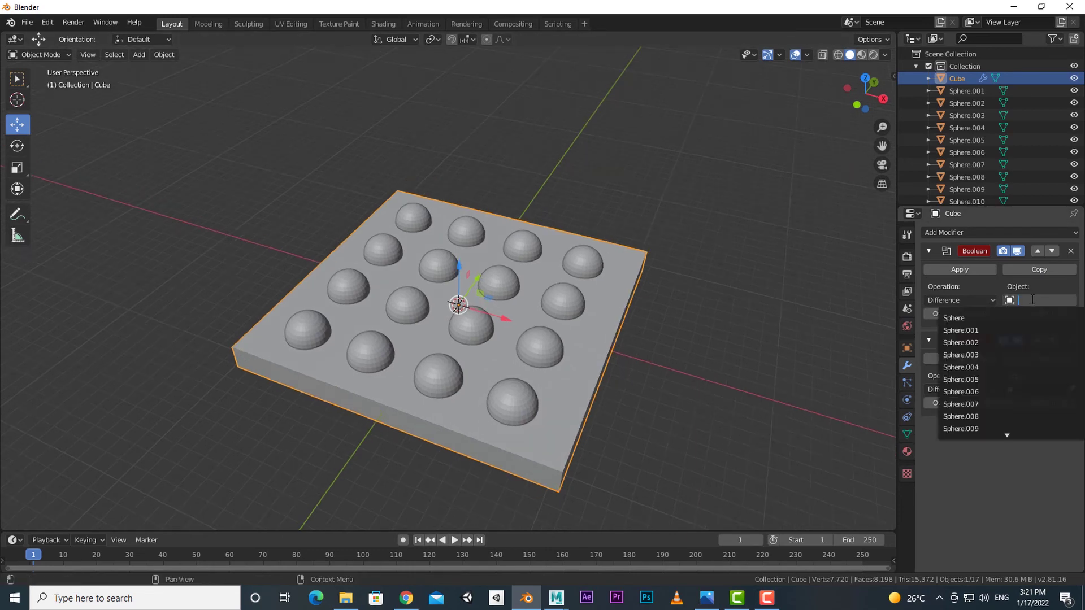
pyautogui.click(968, 318)
pyautogui.click(1036, 389)
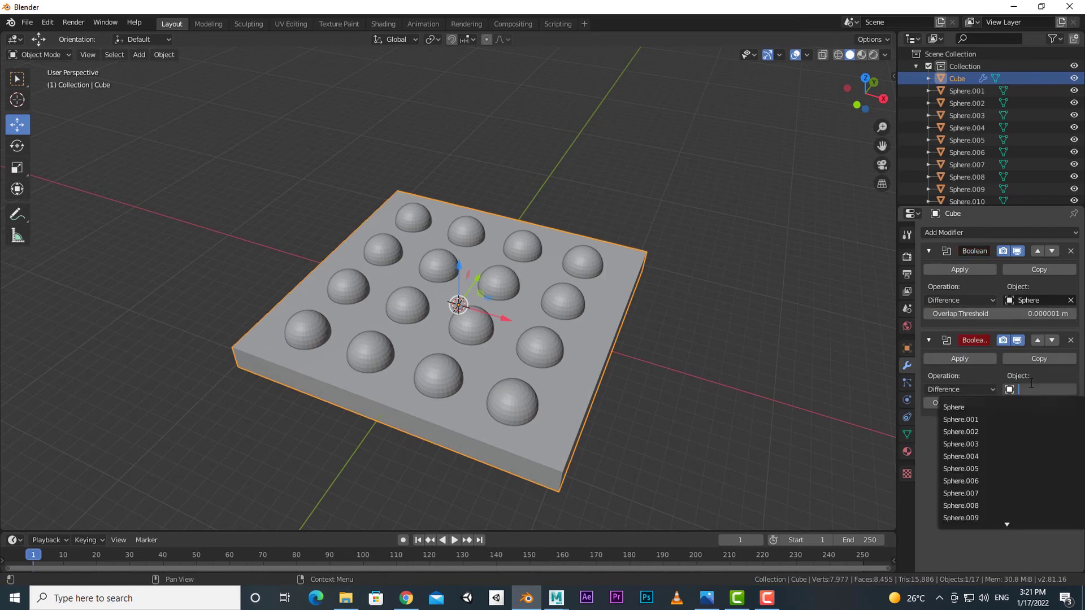
pyautogui.click(960, 420)
pyautogui.moveTo(742, 453); pyautogui.dragTo(729, 437, button='middle')
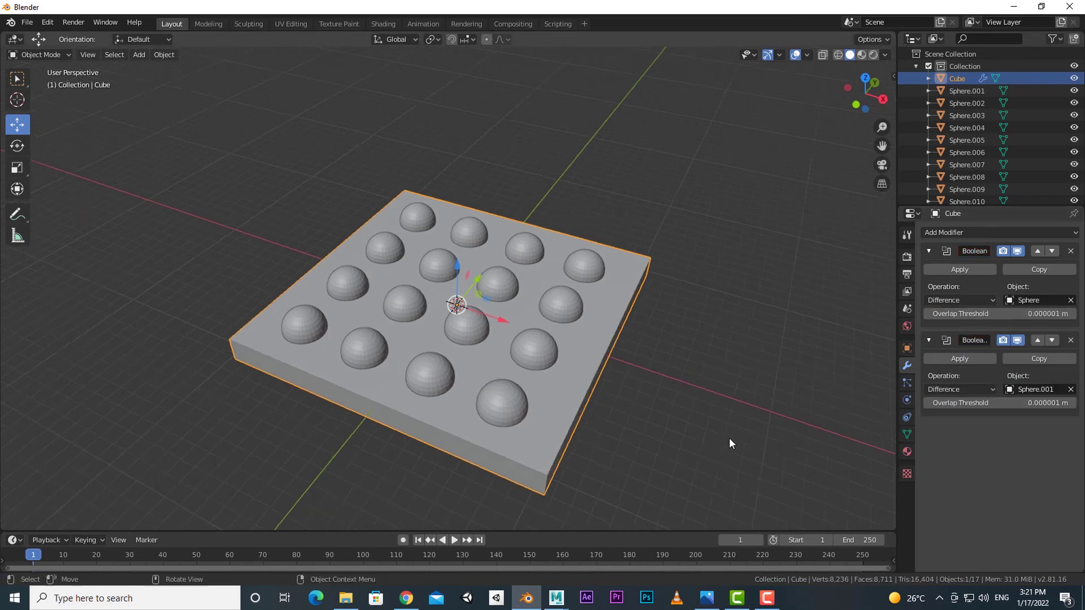
pyautogui.click(962, 361)
pyautogui.click(960, 270)
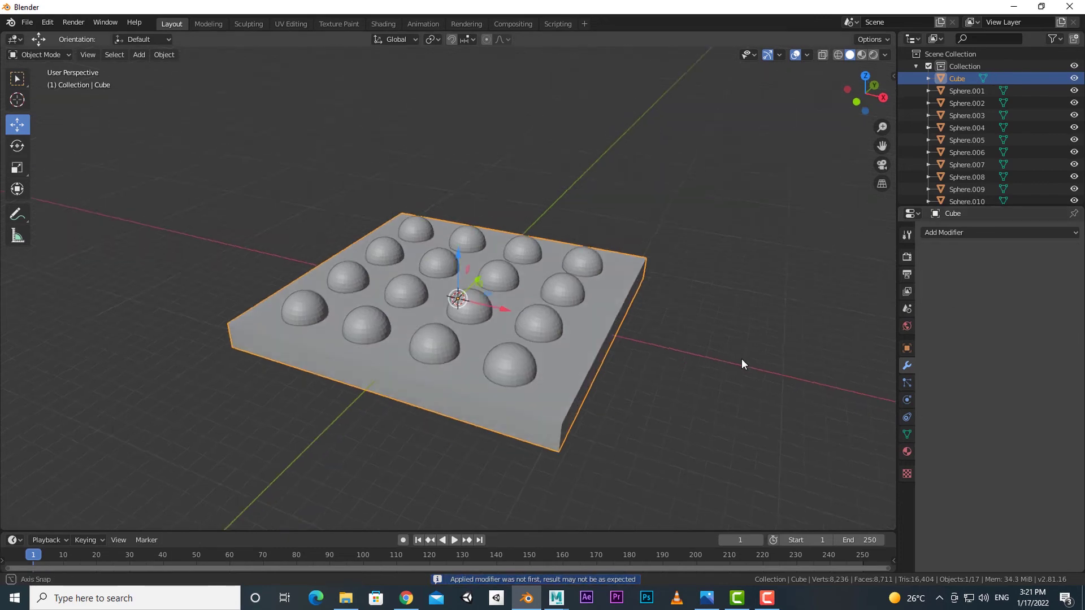
# Lower the slab to check the carved holes, then undo back to the unassigned Boolean modifiers
pyautogui.moveTo(741, 359); pyautogui.dragTo(608, 334, button='middle')
pyautogui.hotkey('ctrl', 'z')
pyautogui.moveTo(469, 266); pyautogui.dragTo(686, 381, button='middle')
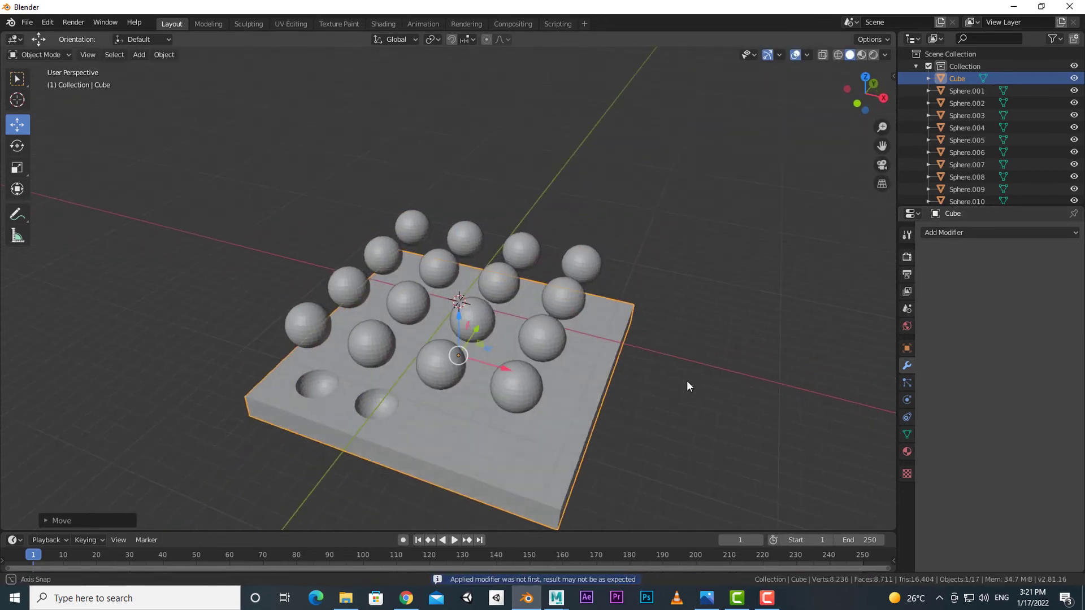
pyautogui.hotkey('ctrl', 'shift', 'z')
pyautogui.hotkey('ctrl', 'z')
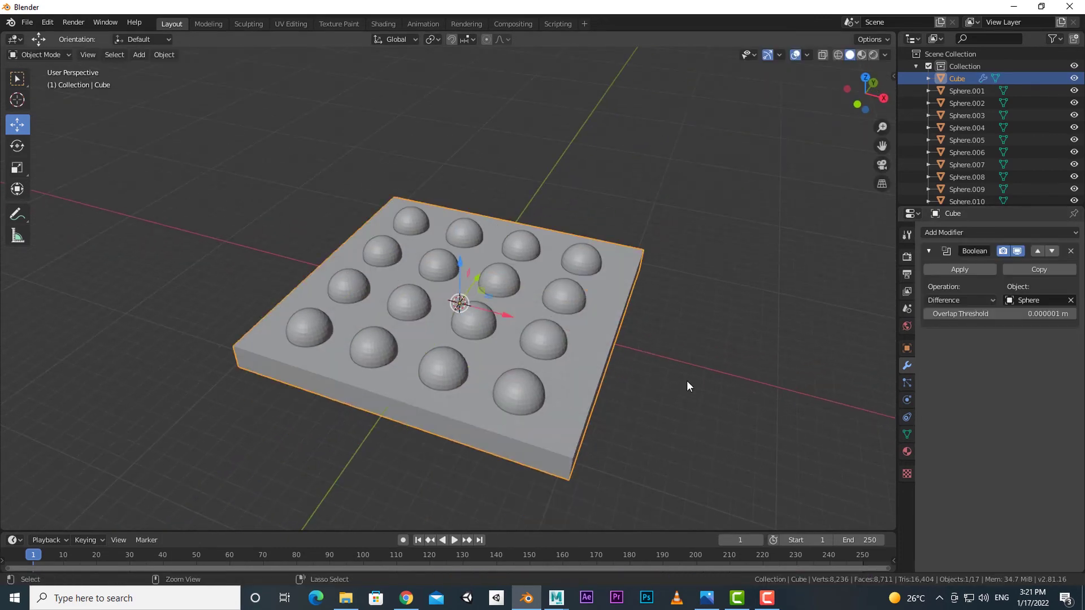
pyautogui.hotkey('ctrl', 'z')
pyautogui.hotkey('ctrl', 'z')
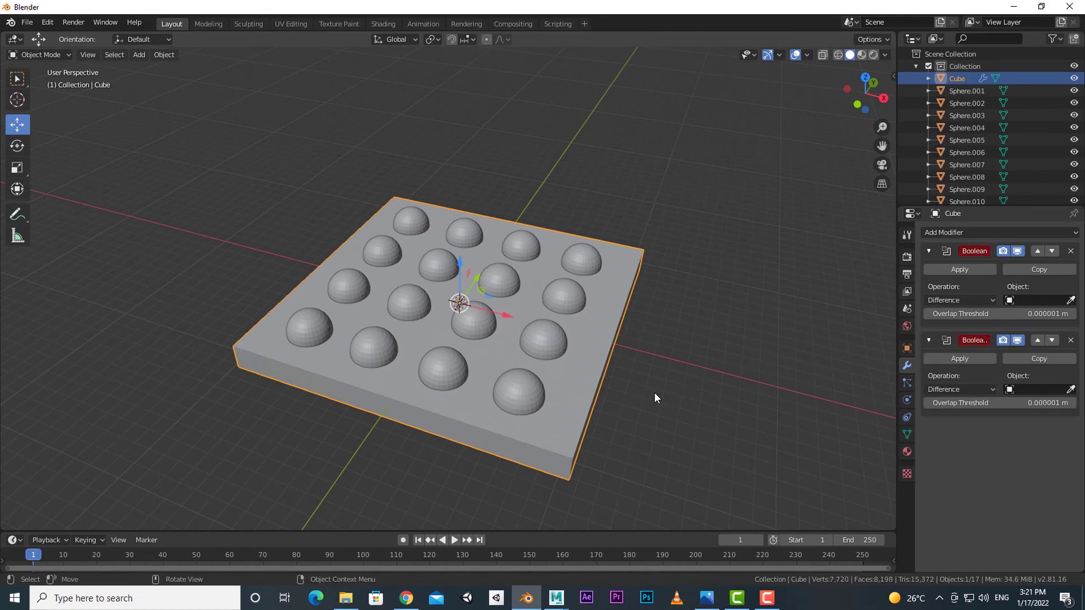
# Duplicate the Boolean to four modifiers with cutters Sphere, Sphere.001, Sphere.002 and Sphere.003
pyautogui.moveTo(654, 392); pyautogui.dragTo(650, 361, button='middle')
pyautogui.click(1047, 360)
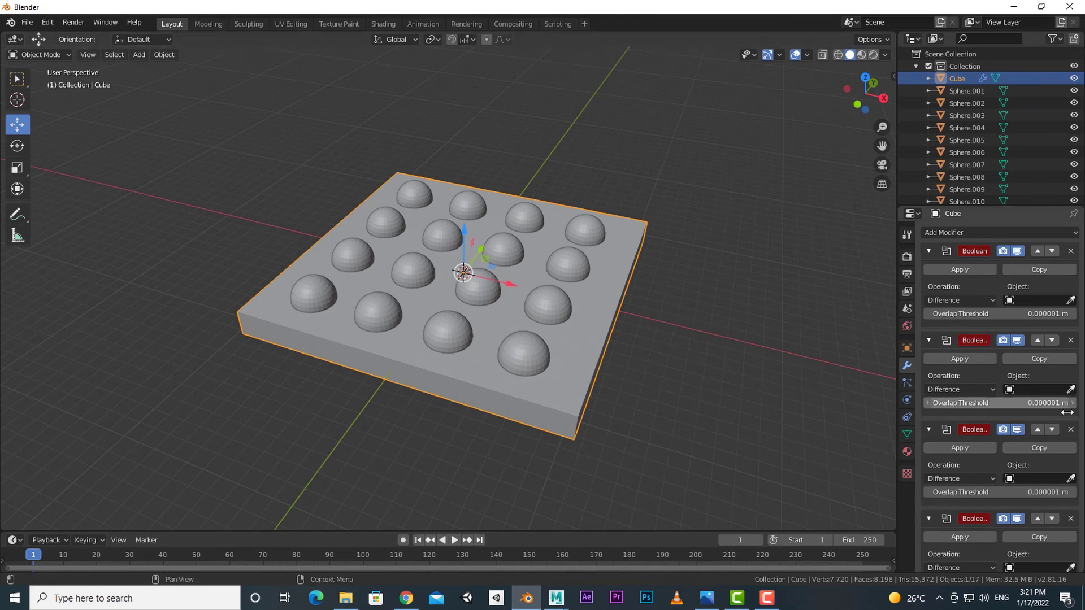
pyautogui.moveTo(815, 382); pyautogui.dragTo(812, 402, button='middle')
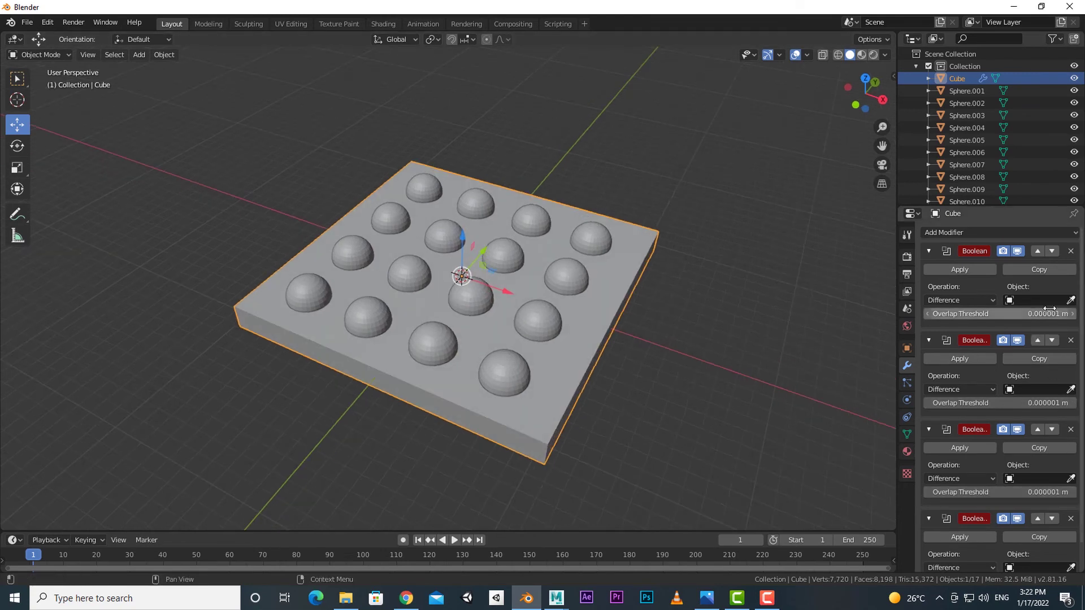
pyautogui.click(1035, 300)
pyautogui.click(1037, 340)
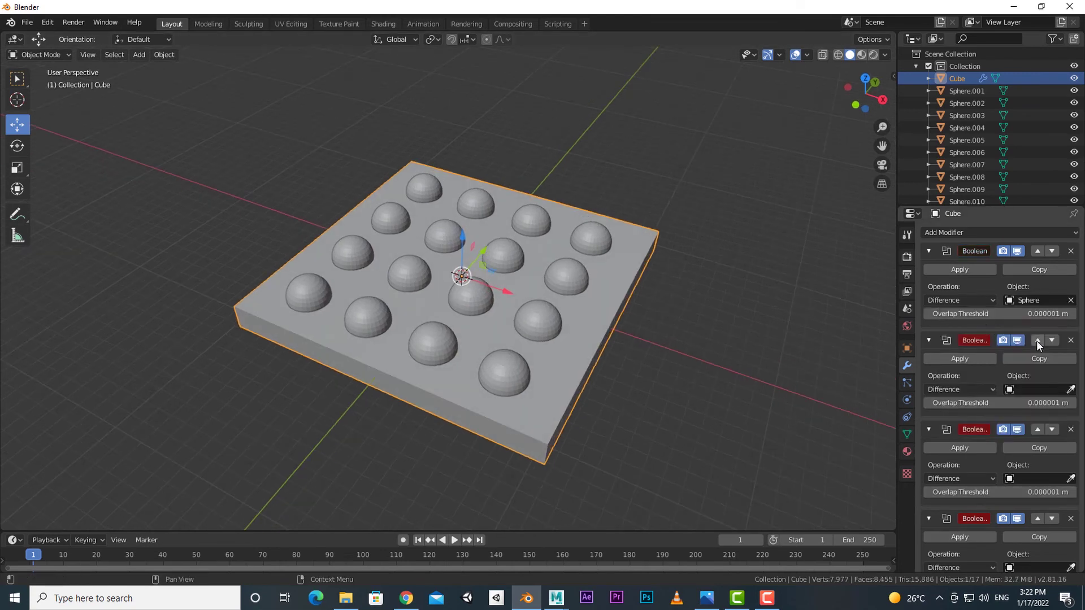
pyautogui.click(1034, 389)
pyautogui.click(1043, 431)
pyautogui.click(1040, 480)
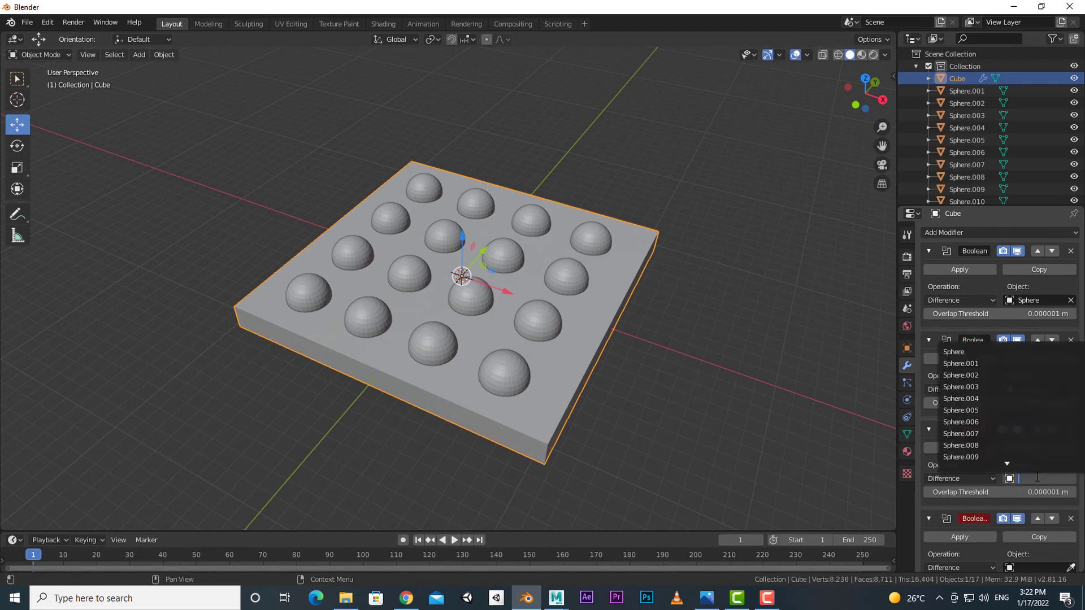
pyautogui.click(968, 377)
pyautogui.scroll(-2, 1047, 538)
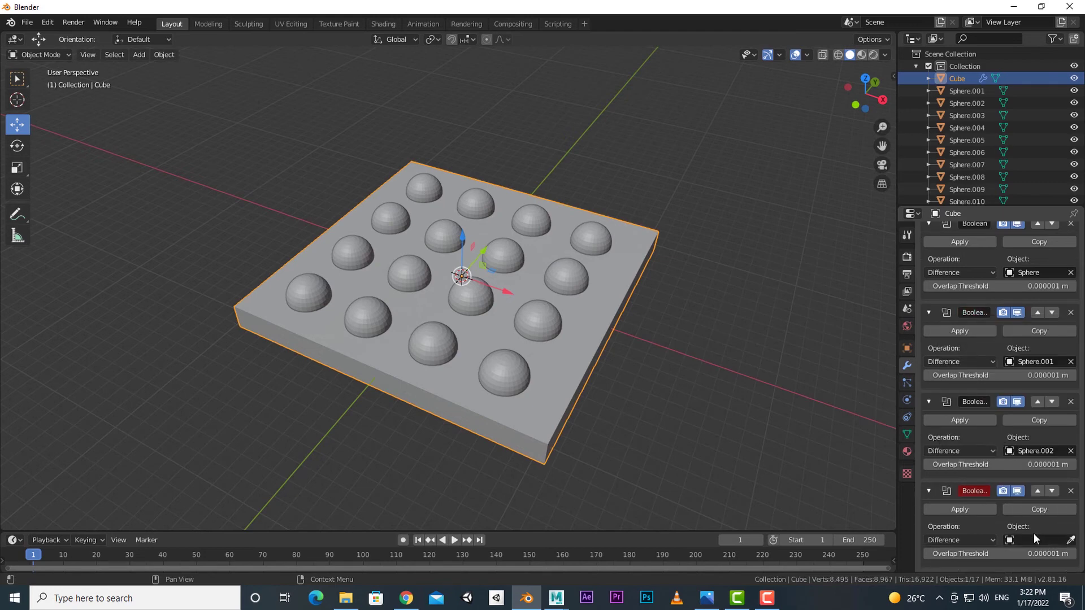
pyautogui.click(1034, 540)
pyautogui.click(1001, 439)
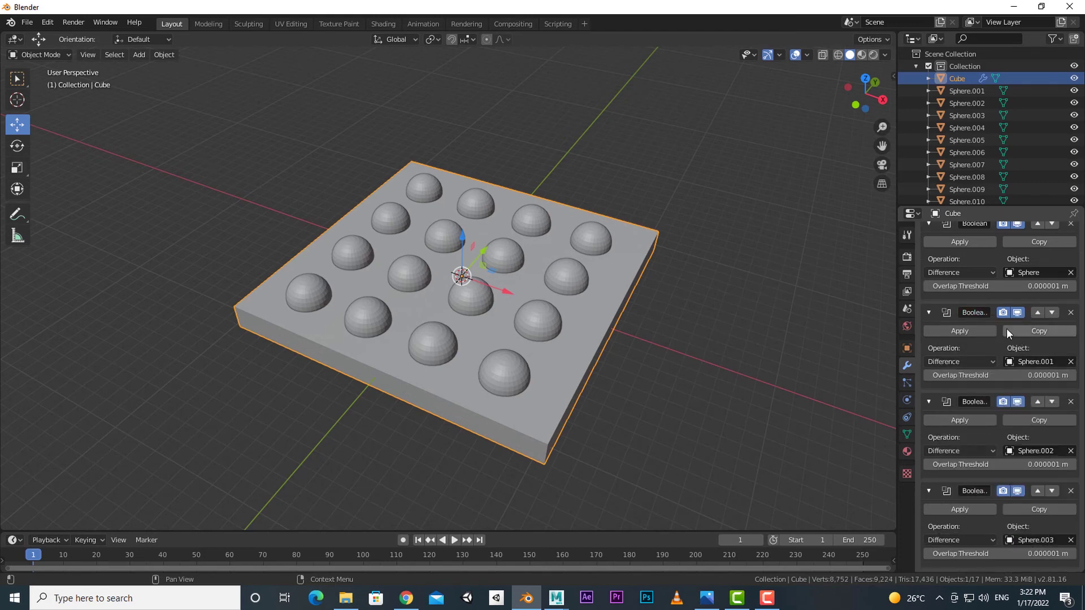
# Apply all four Boolean modifiers and lower the slab to inspect the dents
pyautogui.click(973, 242)
pyautogui.click(974, 269)
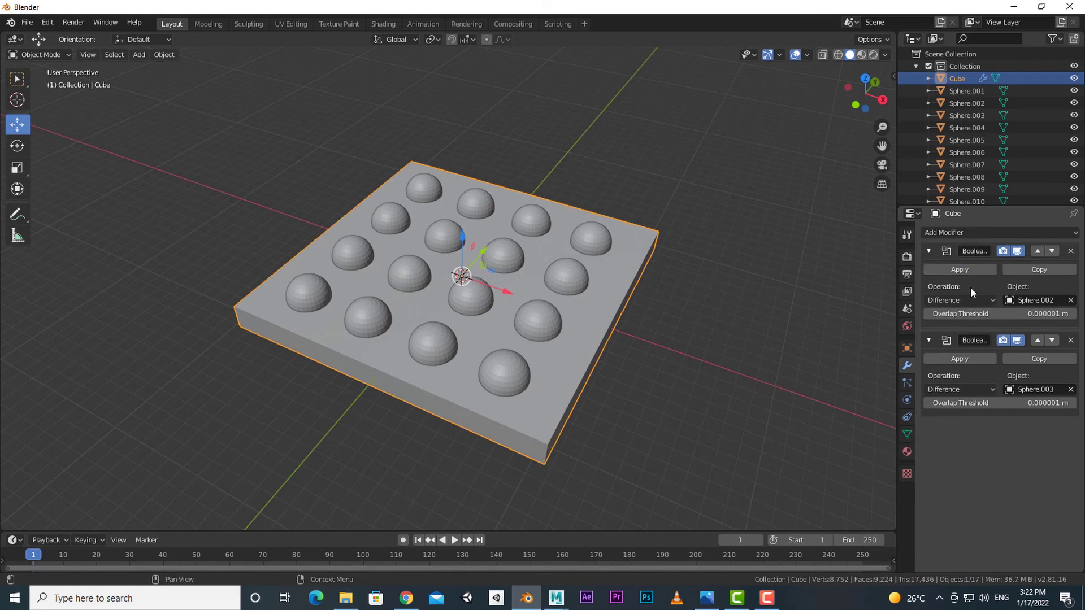
pyautogui.click(973, 270)
pyautogui.moveTo(791, 339); pyautogui.dragTo(435, 235, button='middle')
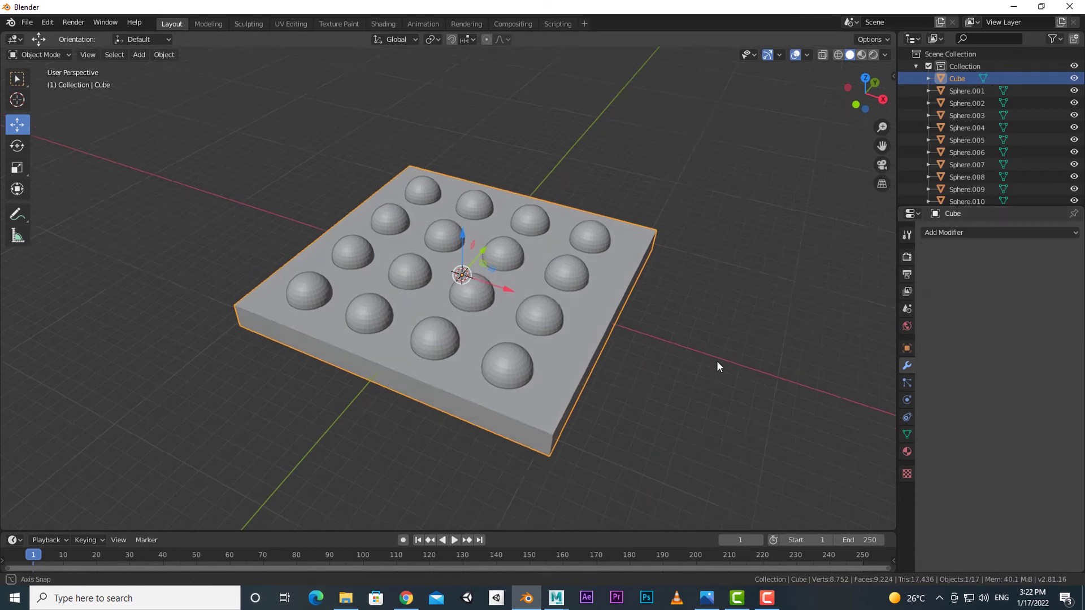
pyautogui.moveTo(461, 219); pyautogui.dragTo(450, 291)
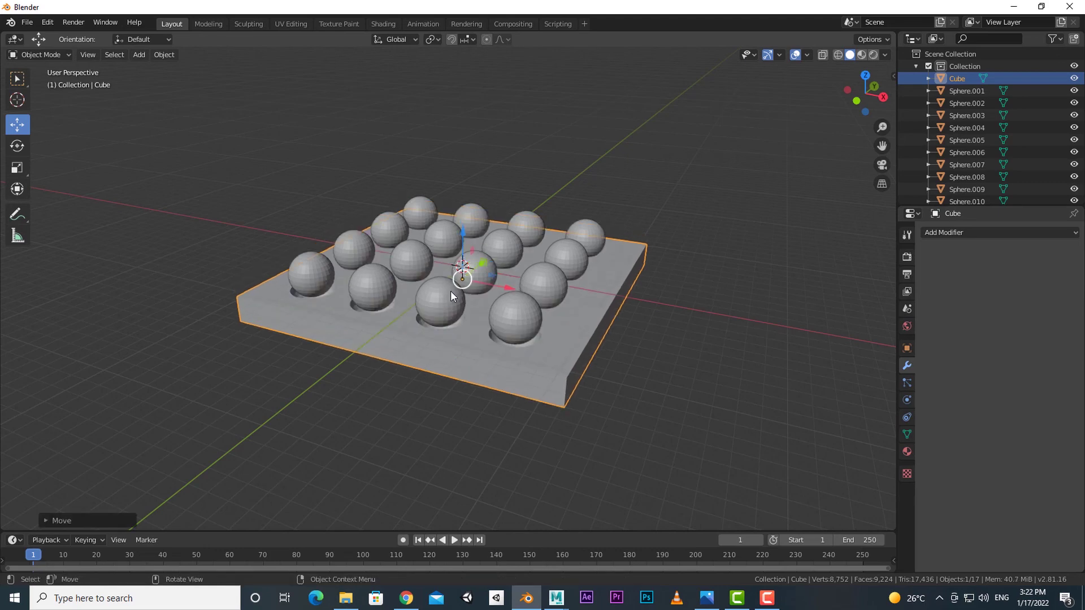
pyautogui.moveTo(466, 240)
pyautogui.mouseDown(button='middle')
pyautogui.moveTo(658, 424)
pyautogui.moveTo(717, 357)
pyautogui.mouseUp(button='middle')
# Undo the slab move and the applied Booleans, back to the plain slab
pyautogui.hotkey('ctrl', 'z')
pyautogui.hotkey('ctrl', 'z')
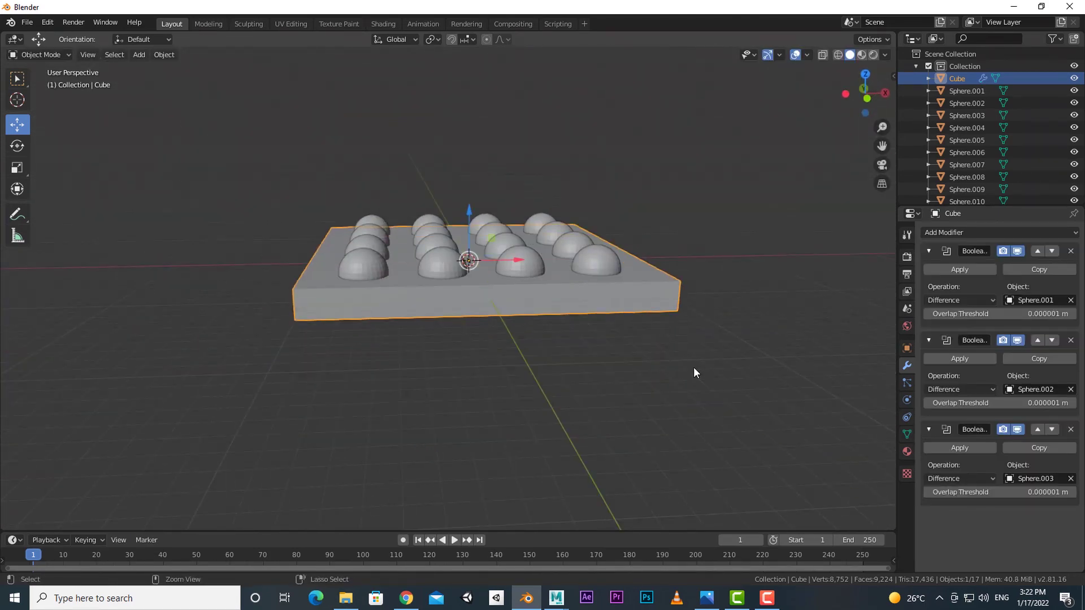
pyautogui.hotkey('ctrl', 'z')
pyautogui.hotkey('ctrl', 'z')
pyautogui.hotkey('ctrl', 'z')
pyautogui.hotkey('ctrl', 'z')
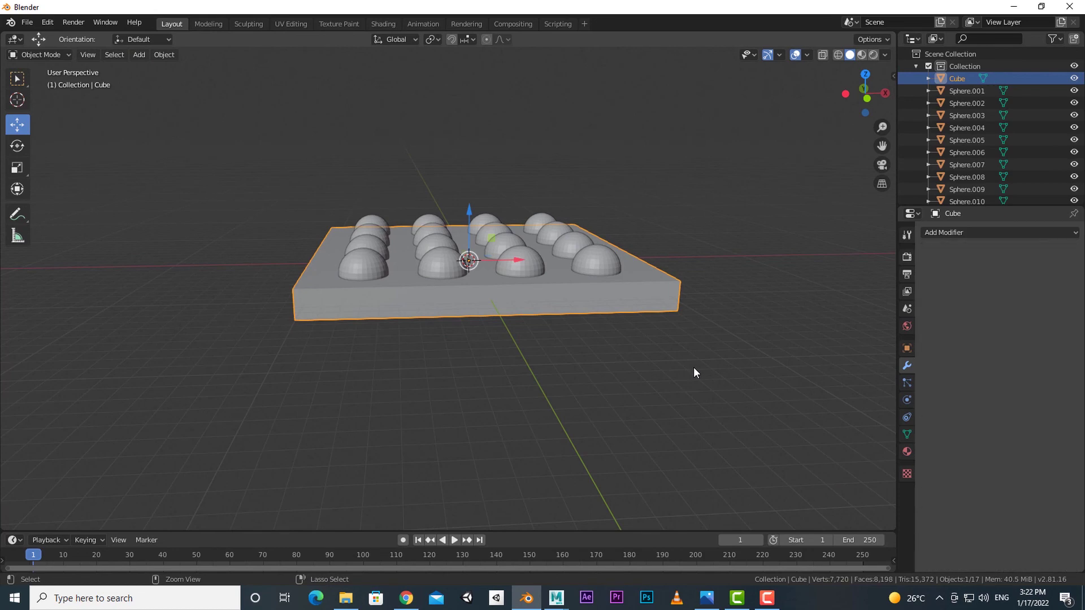
pyautogui.moveTo(695, 368)
pyautogui.mouseDown(button='middle')
pyautogui.moveTo(635, 391)
pyautogui.moveTo(549, 391)
pyautogui.mouseUp(button='middle')
pyautogui.hotkey('ctrl', 'z')
# Box-select all 16 spheres and join them into one object with Ctrl+J
pyautogui.moveTo(546, 288); pyautogui.dragTo(594, 329, button='middle')
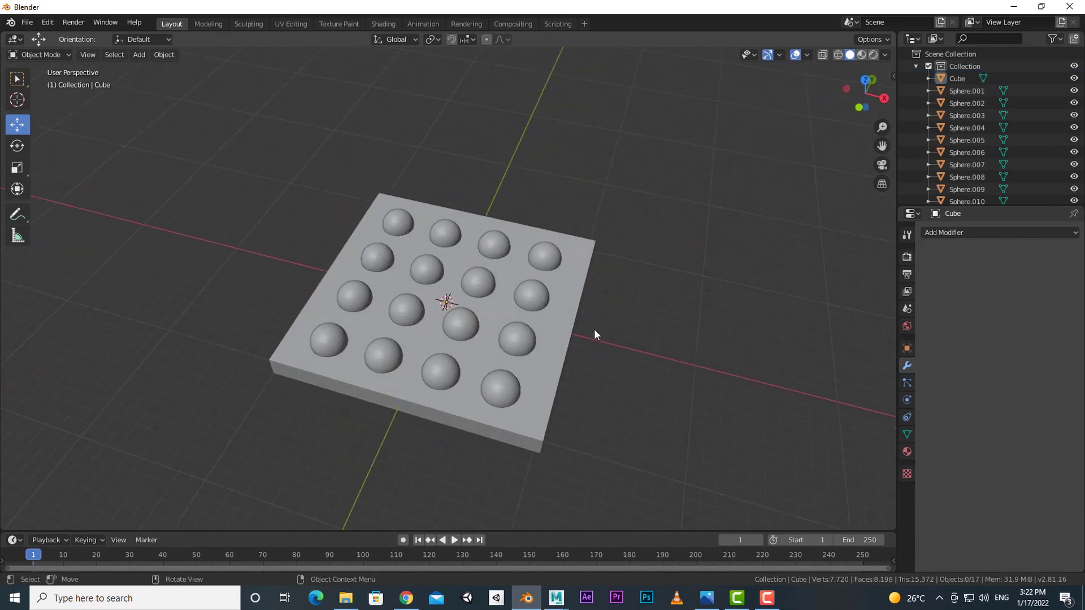
pyautogui.press('b')
pyautogui.moveTo(669, 488); pyautogui.dragTo(276, 175)
pyautogui.moveTo(509, 350); pyautogui.dragTo(555, 377, button='middle')
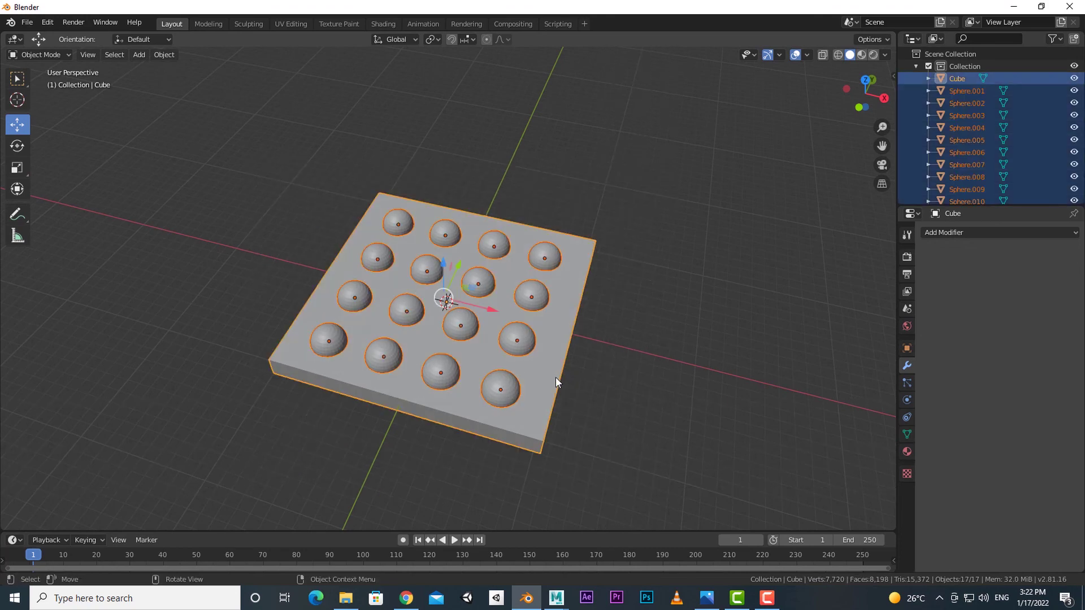
pyautogui.moveTo(590, 426)
pyautogui.mouseDown(button='middle')
pyautogui.moveTo(539, 405)
pyautogui.moveTo(537, 376)
pyautogui.moveTo(551, 392)
pyautogui.moveTo(686, 371)
pyautogui.moveTo(684, 400)
pyautogui.moveTo(417, 322)
pyautogui.moveTo(646, 387)
pyautogui.moveTo(538, 327)
pyautogui.mouseUp(button='middle')
pyautogui.hotkey('ctrl', 'j')
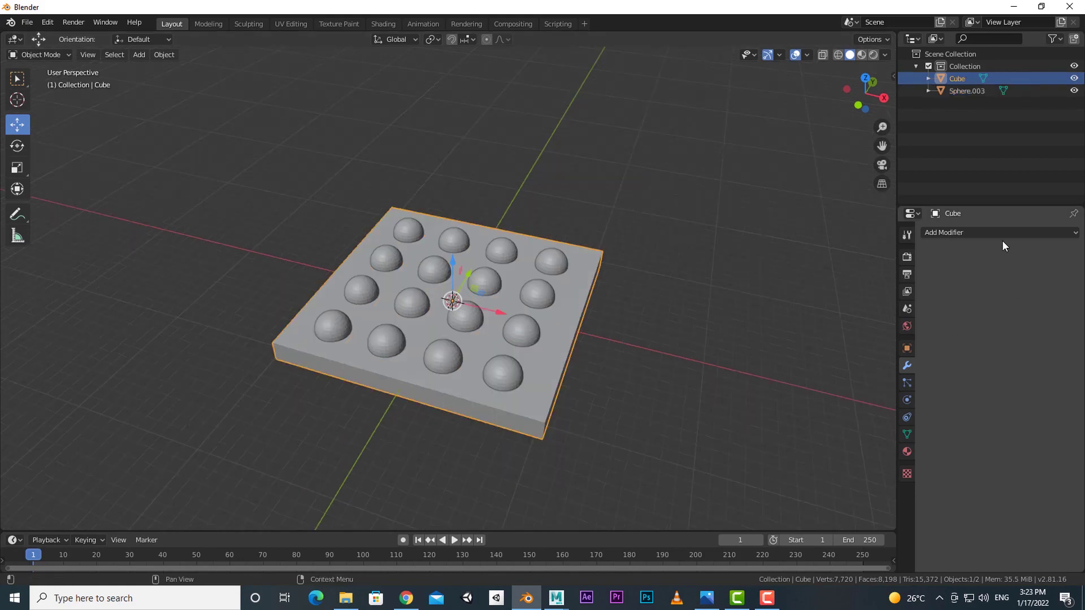
# Add a Boolean modifier to the slab with the joined Sphere.003 as cutter and apply it
pyautogui.click(1003, 234)
pyautogui.click(834, 288)
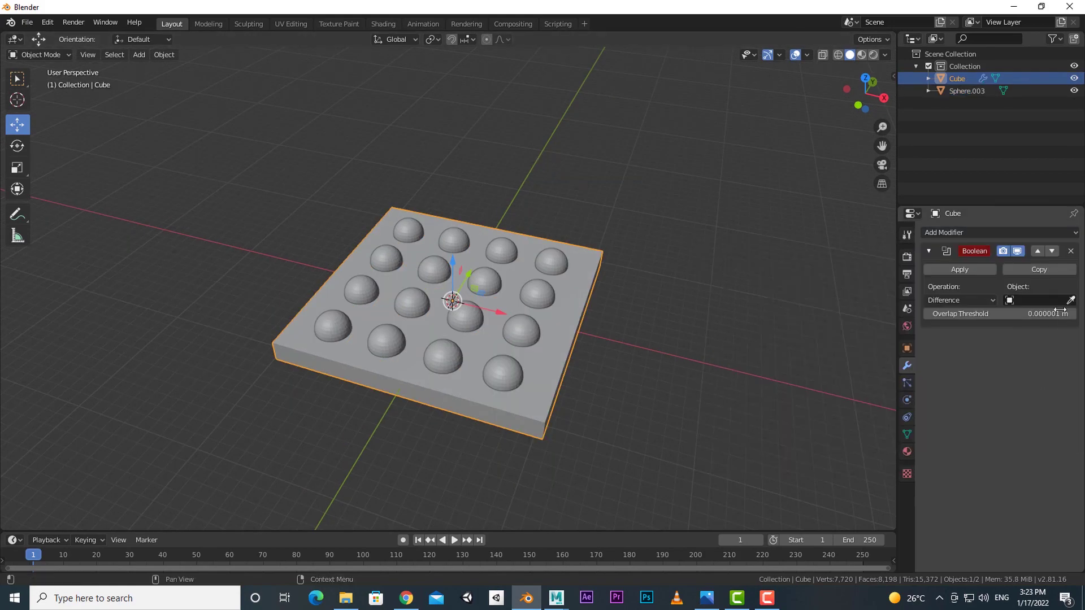
pyautogui.click(1047, 298)
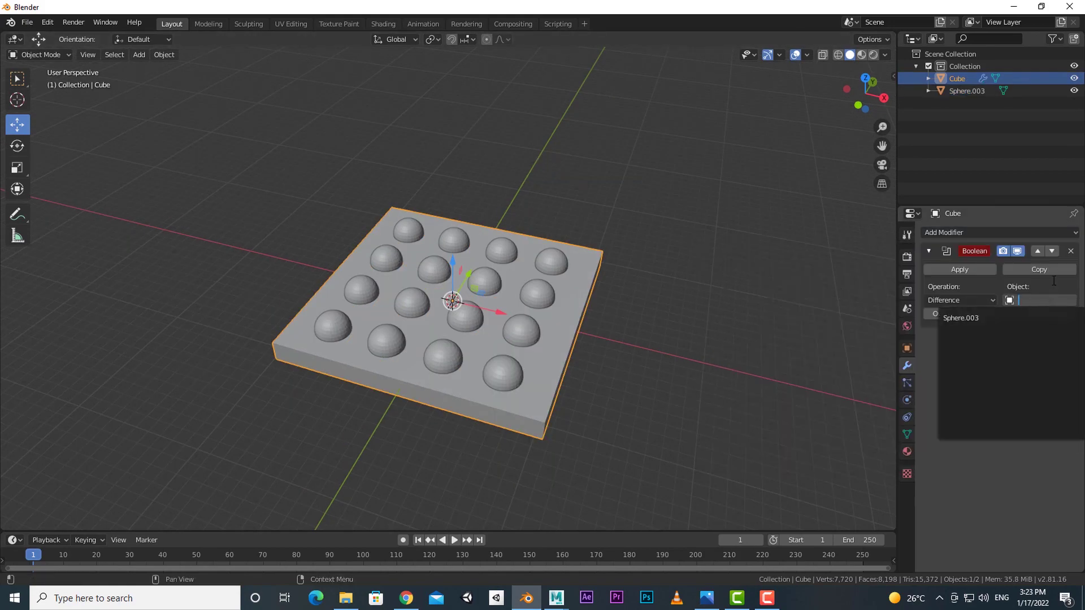
pyautogui.click(1071, 300)
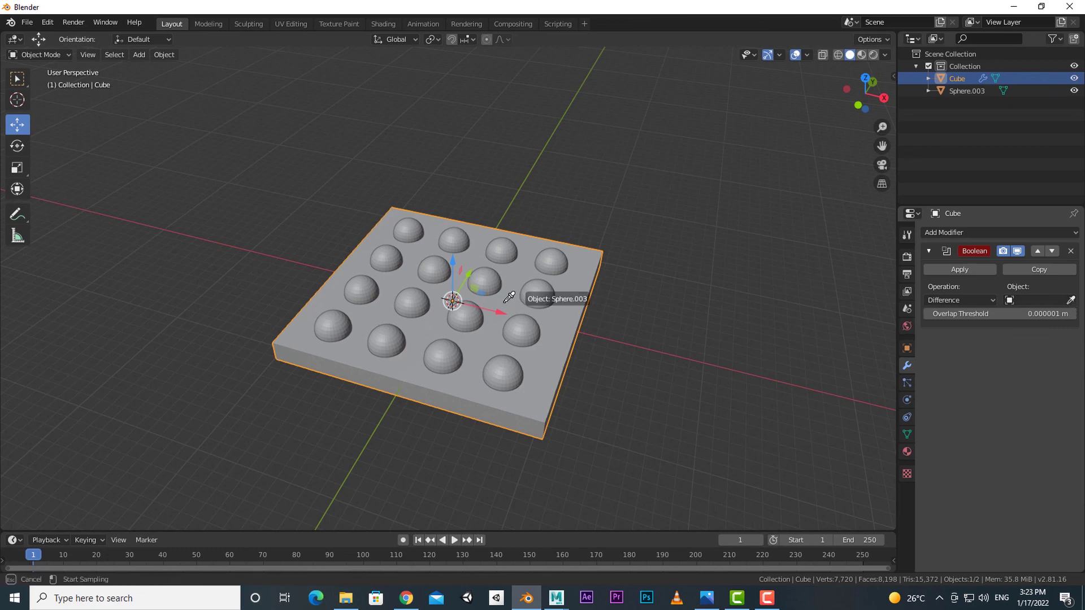
pyautogui.click(559, 256)
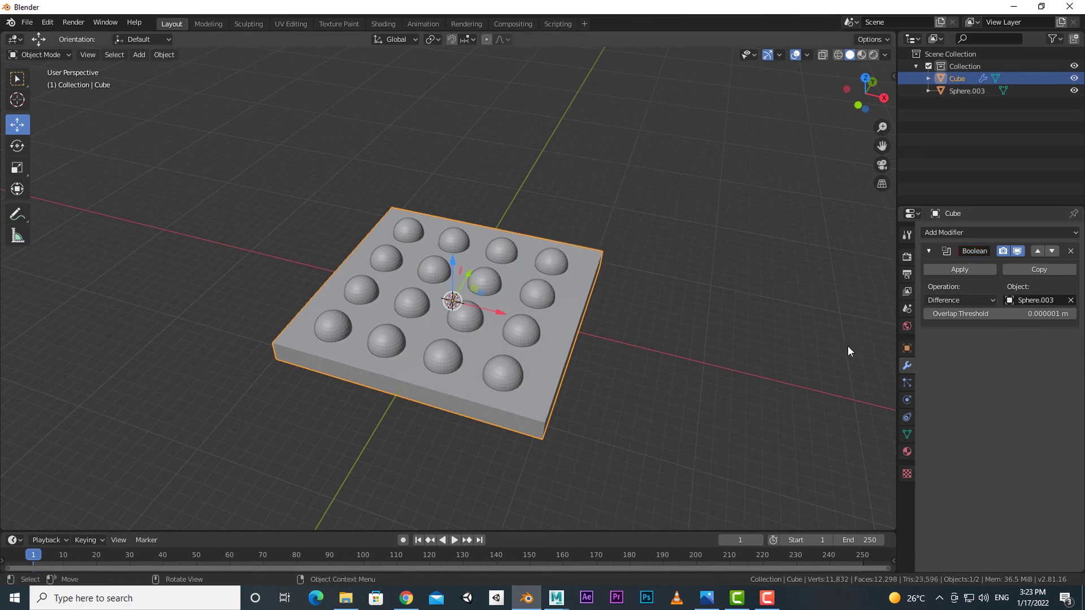
pyautogui.click(968, 270)
# Move the dimpled slab down and sideways, away from the spheres, then deselect it
pyautogui.moveTo(461, 262)
pyautogui.mouseDown()
pyautogui.moveTo(492, 413)
pyautogui.moveTo(257, 346)
pyautogui.mouseUp()
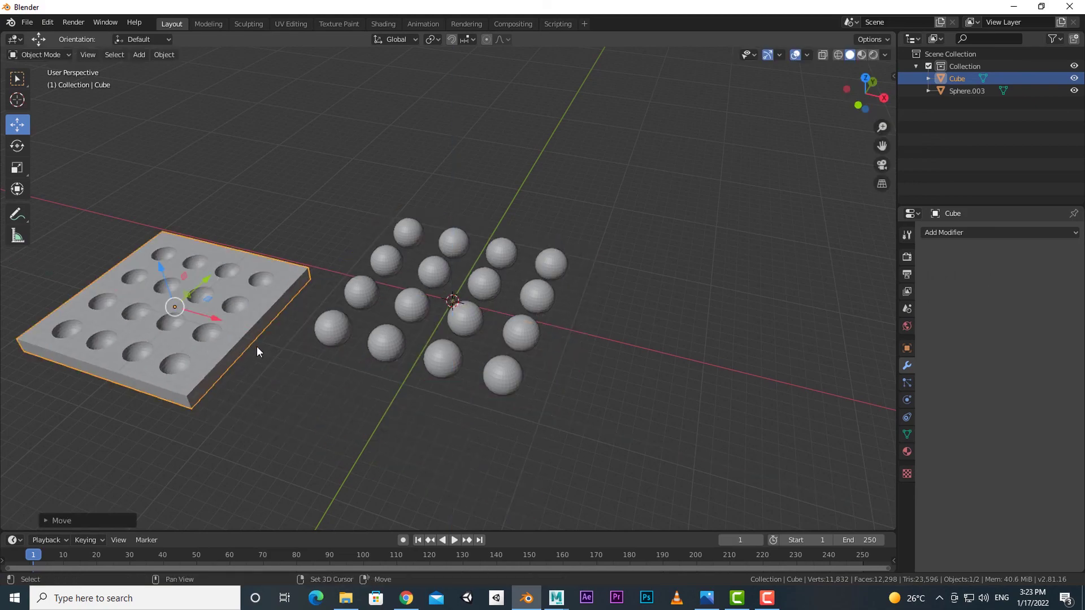
pyautogui.keyDown('shift'); pyautogui.moveTo(257, 346); pyautogui.dragTo(354, 350, button='middle'); pyautogui.keyUp('shift')
pyautogui.moveTo(313, 309)
pyautogui.mouseDown(button='middle')
pyautogui.moveTo(567, 369)
pyautogui.moveTo(684, 448)
pyautogui.mouseUp(button='middle')
pyautogui.scroll(2, 567, 369)
pyautogui.scroll(2, 568, 408)
pyautogui.scroll(-3, 568, 407)
pyautogui.moveTo(578, 430)
pyautogui.mouseDown(button='middle')
pyautogui.moveTo(618, 373)
pyautogui.moveTo(642, 404)
pyautogui.mouseUp(button='middle')
pyautogui.click(618, 373)
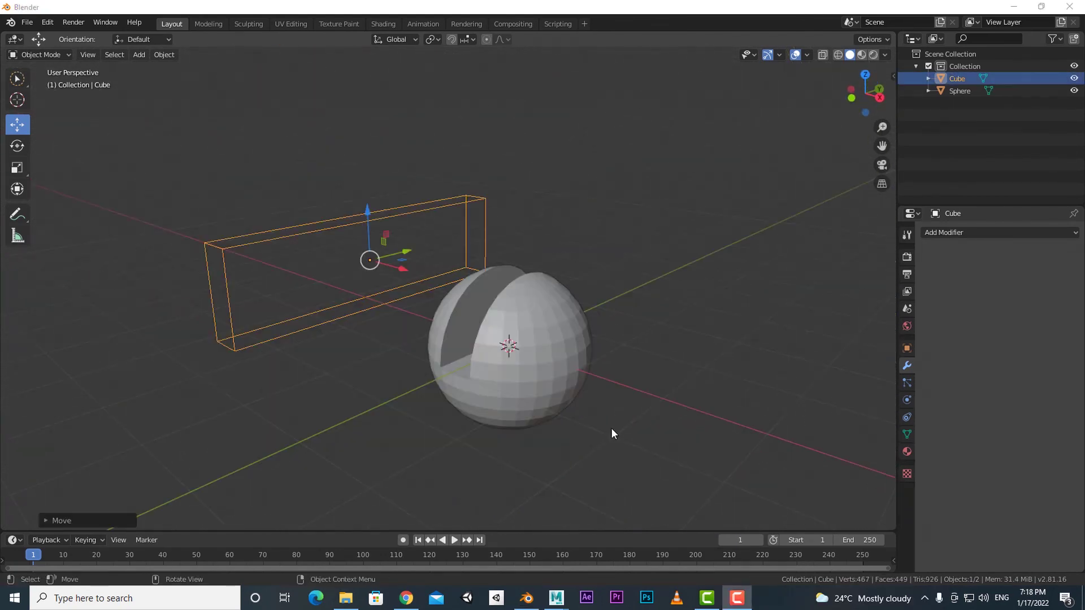